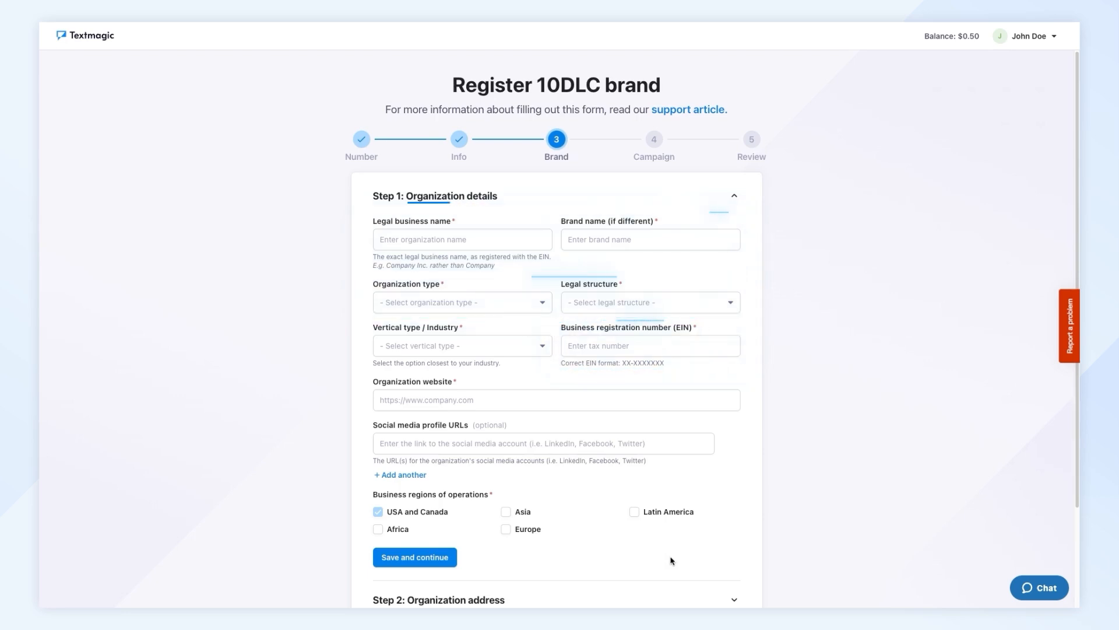
- Enter "Textmagic LTD" as the legal business name and shorten the brand name to "Textmagic"
click(457, 239)
text(T)
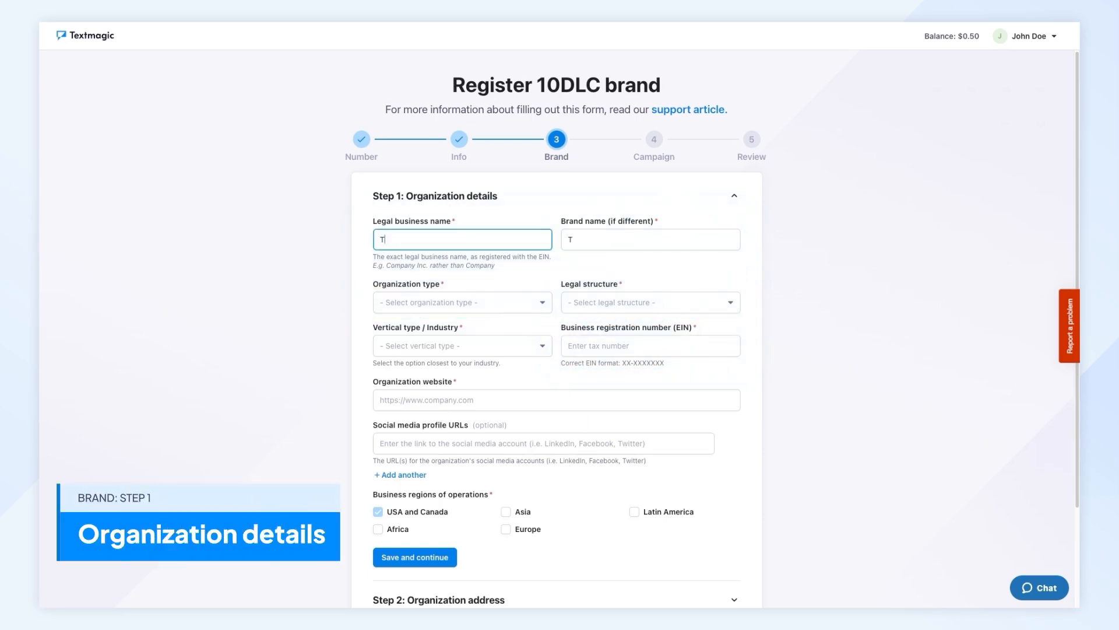
text(extmagic LTD)
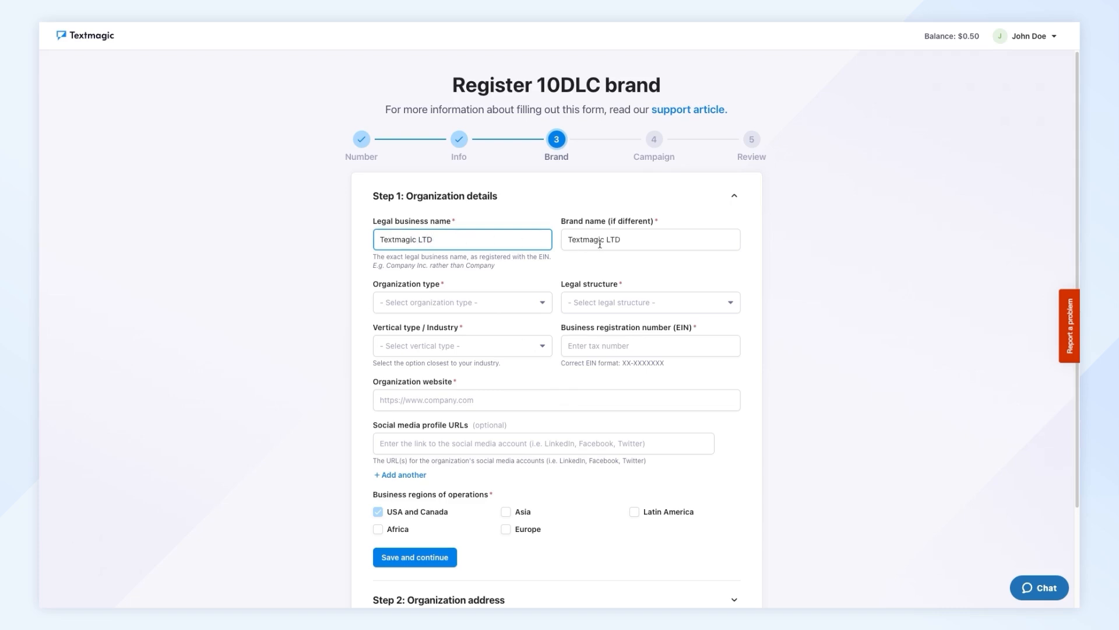
click(618, 241)
key(BackSpace)
key(BackSpace)
key(BackSpace)
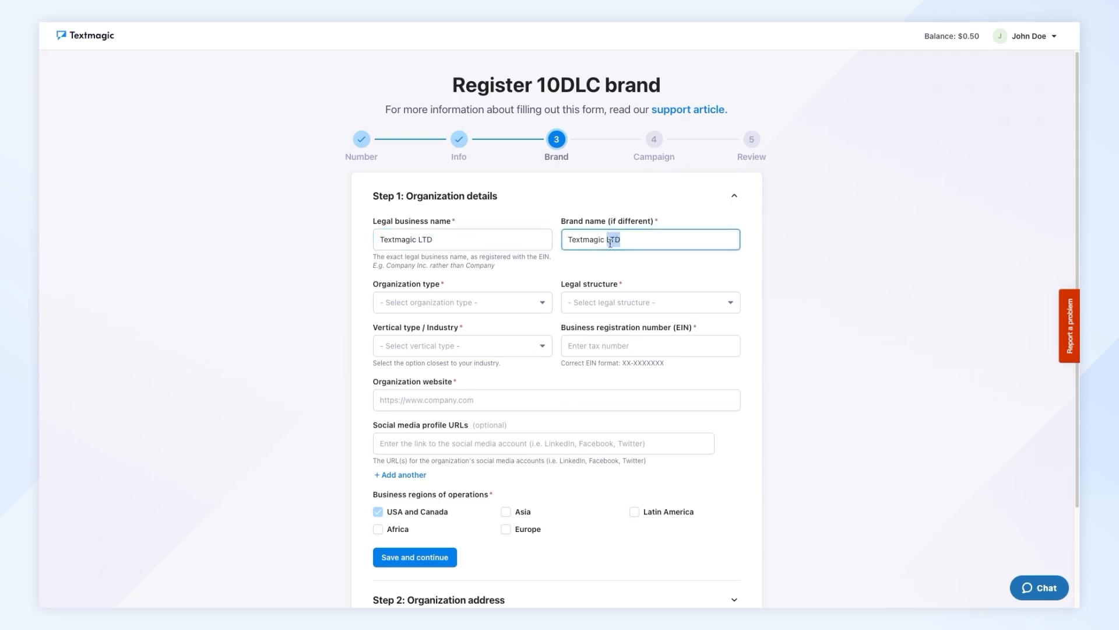
- Set the organization type to Private profit, legal structure to Limited Liability Corporation and industry to Professional Services
click(548, 299)
click(512, 342)
click(585, 307)
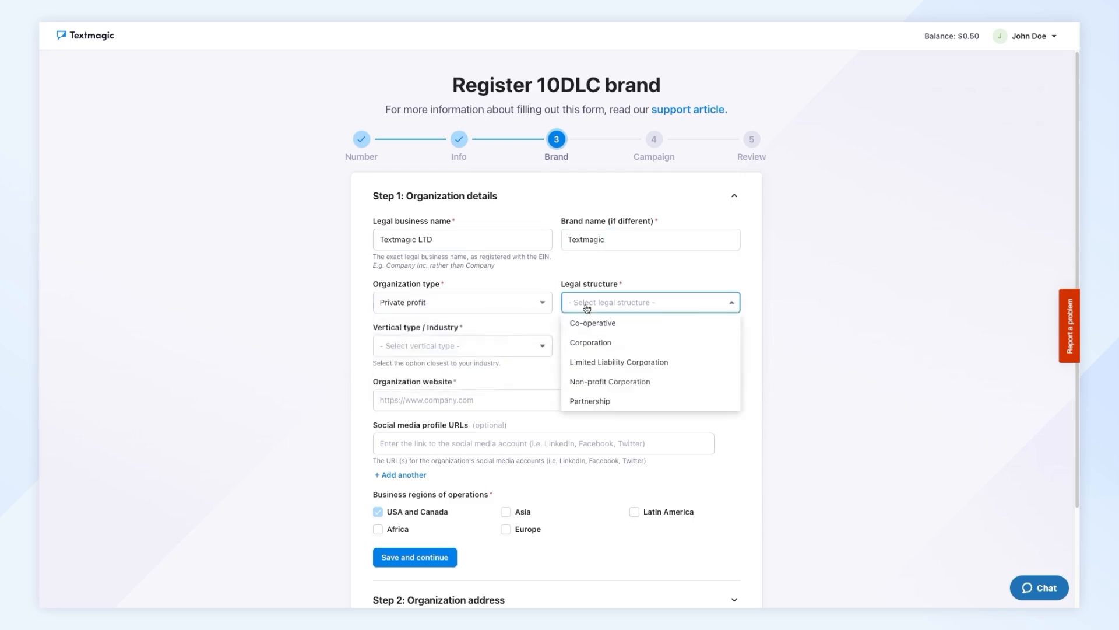
click(582, 362)
click(544, 348)
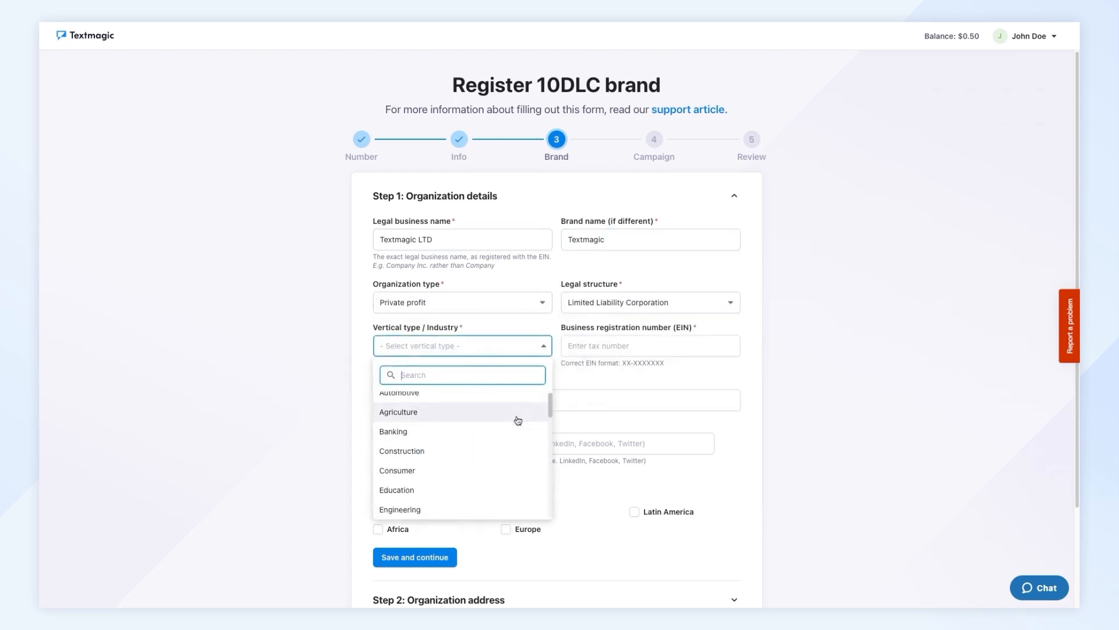
scroll(518, 420, down, 5)
click(513, 485)
click(589, 348)
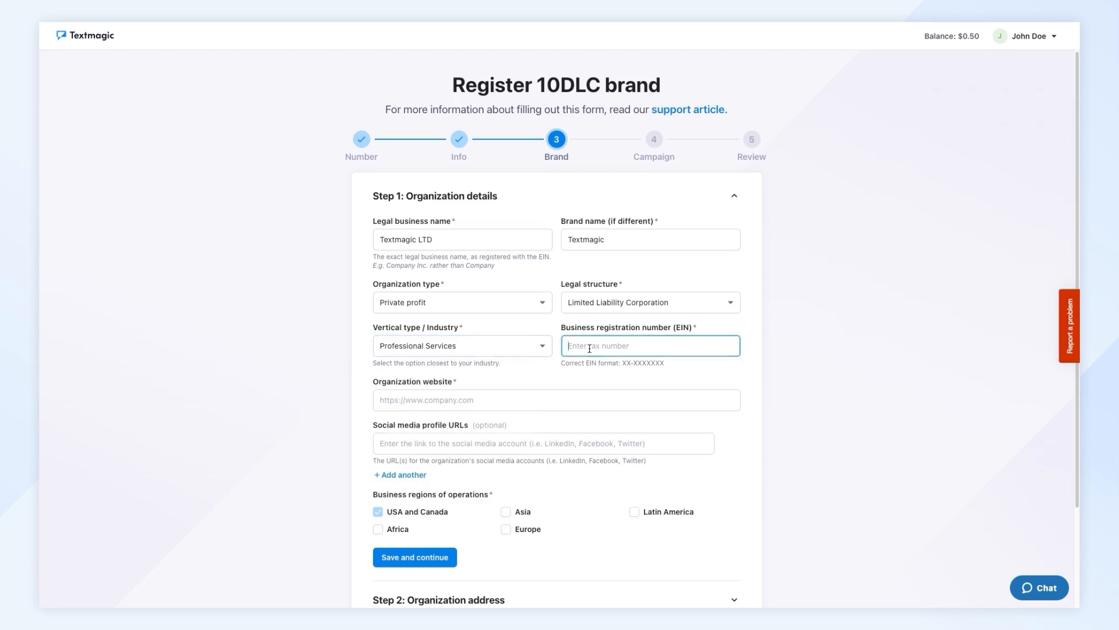
text(12-1234567)
click(569, 398)
text(https://www.textmagic.com/)
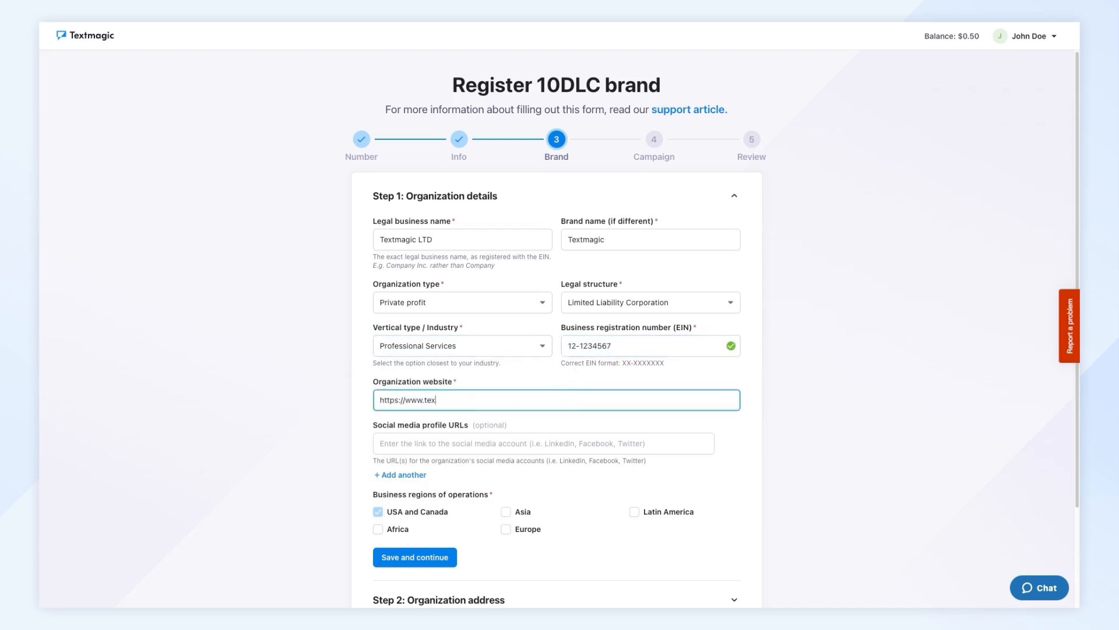
click(562, 443)
text(https://www.linkedin.com)
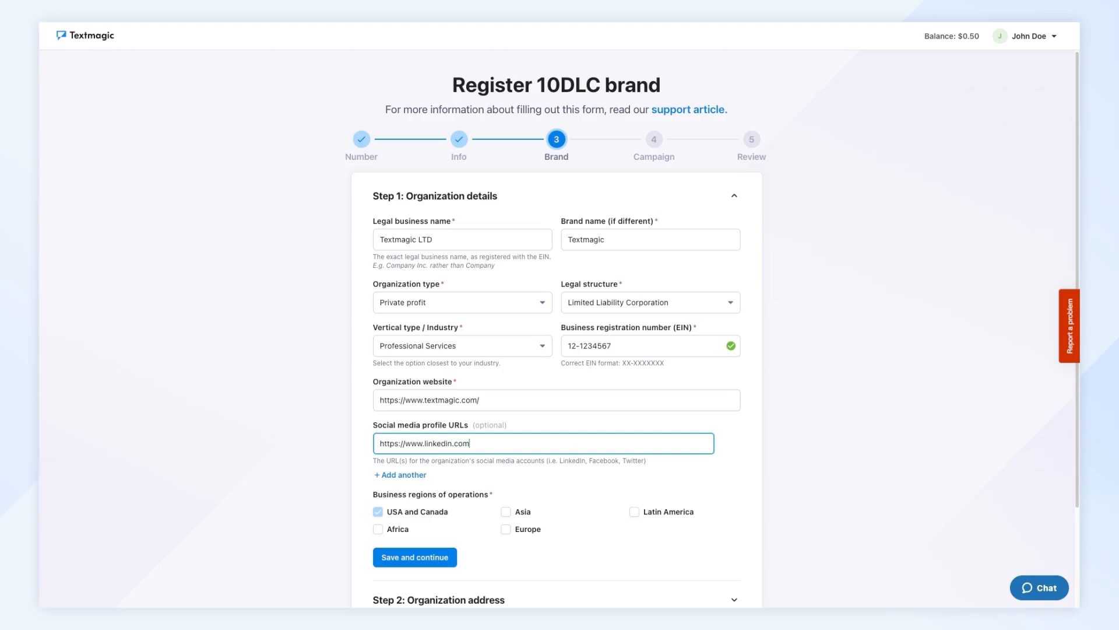
text(/company/textmagic/)
scroll(434, 441, down, 2)
click(435, 441)
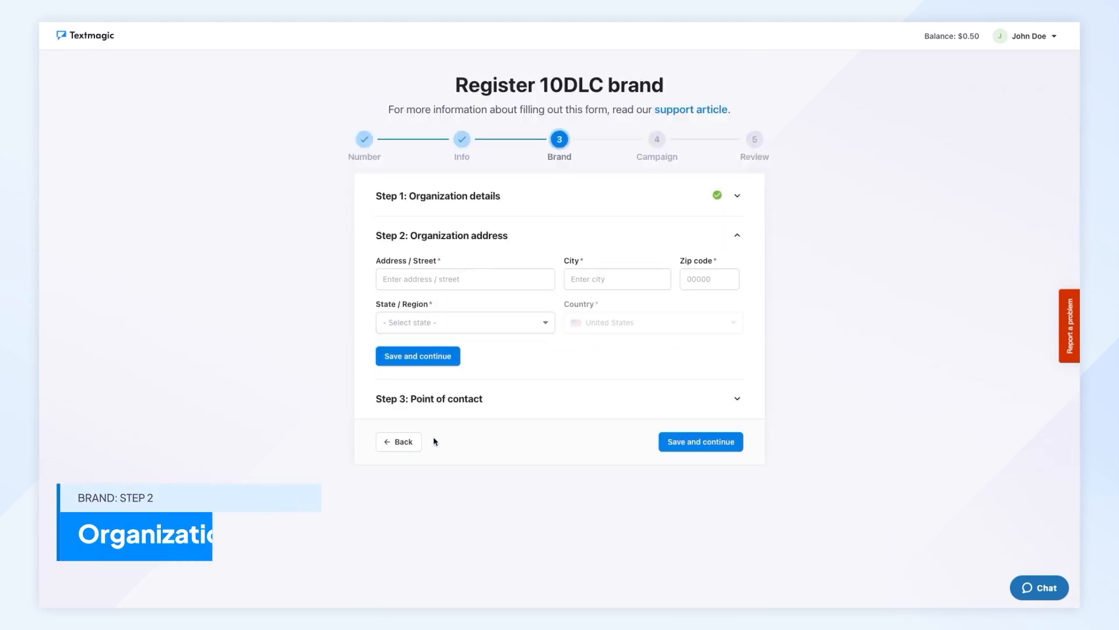
- Fill in the organization's street address, city, zip code and state, and save the address section
click(429, 279)
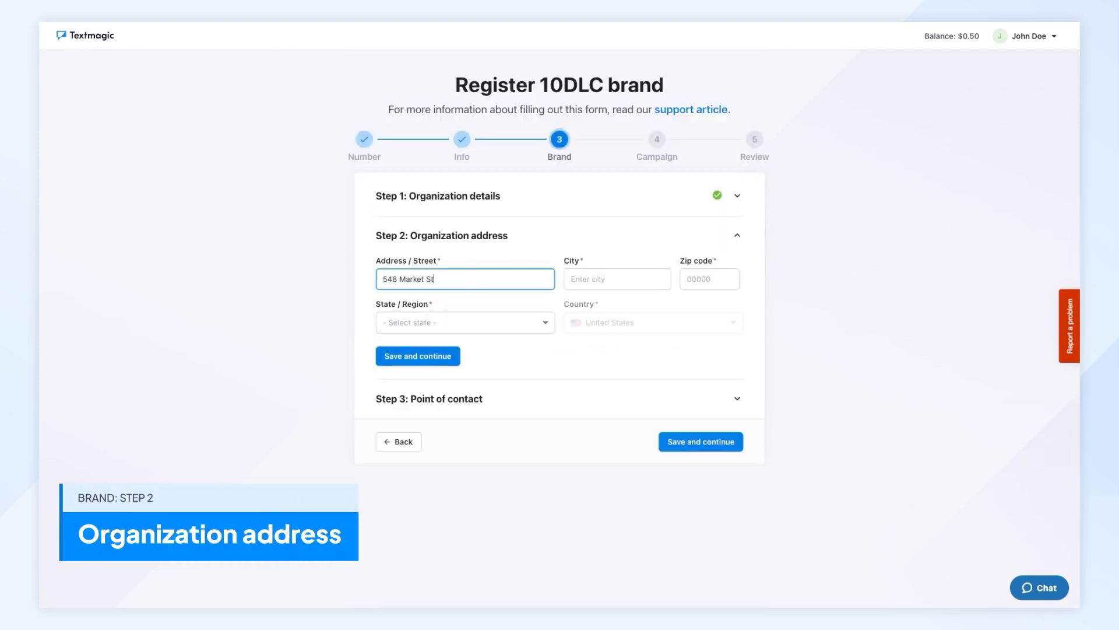
click(592, 280)
text(San Francisco)
click(712, 280)
text(94104)
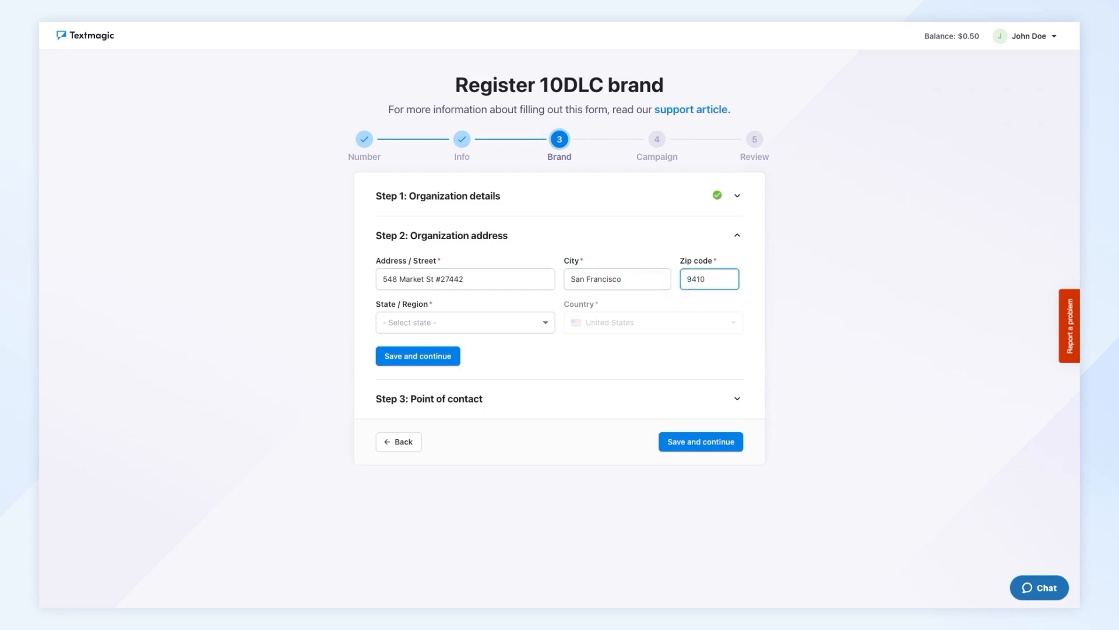
click(542, 324)
scroll(553, 379, down, 1)
click(496, 389)
click(418, 356)
- Enter the first and last name of the brand's point of contact
click(432, 319)
text(John)
click(600, 319)
text(Doe)
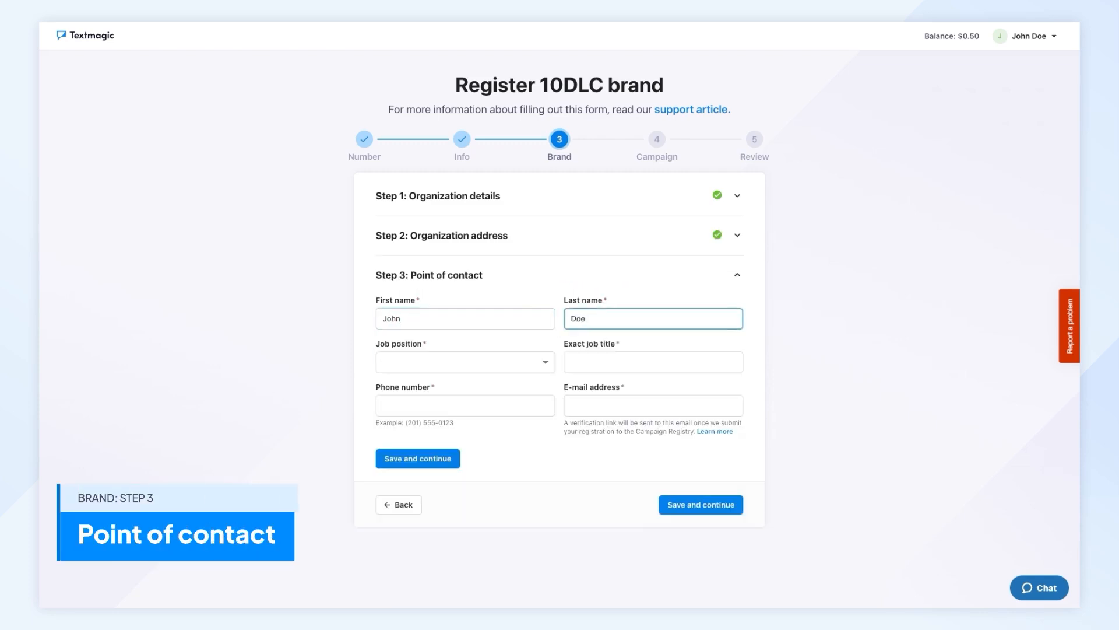
- Set the contact's job position to Other and the exact job title to "Quality Manager"
click(515, 362)
scroll(490, 519, down, 1)
click(489, 523)
click(591, 362)
text(Quality Manager)
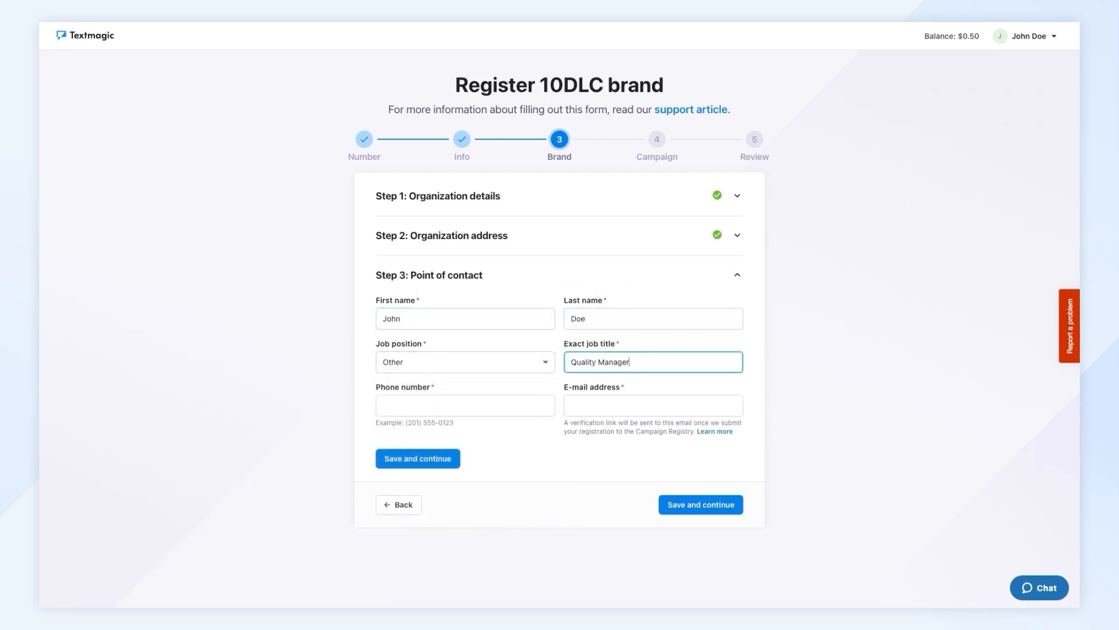
- Fill in the contact's phone number and e-mail address
click(455, 405)
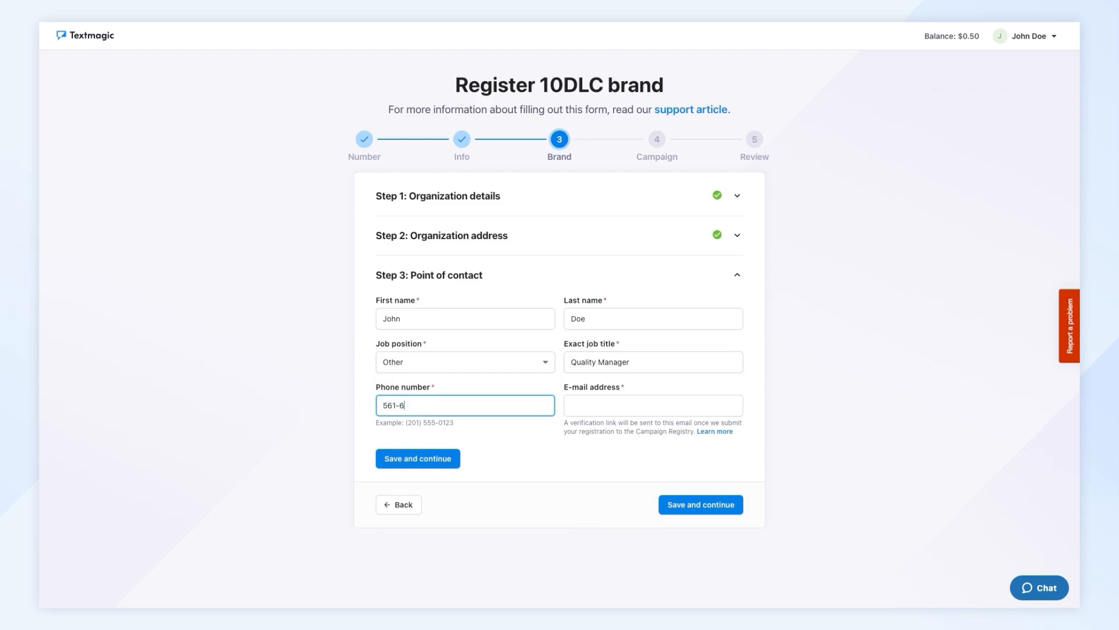
click(612, 405)
text(johndoe)
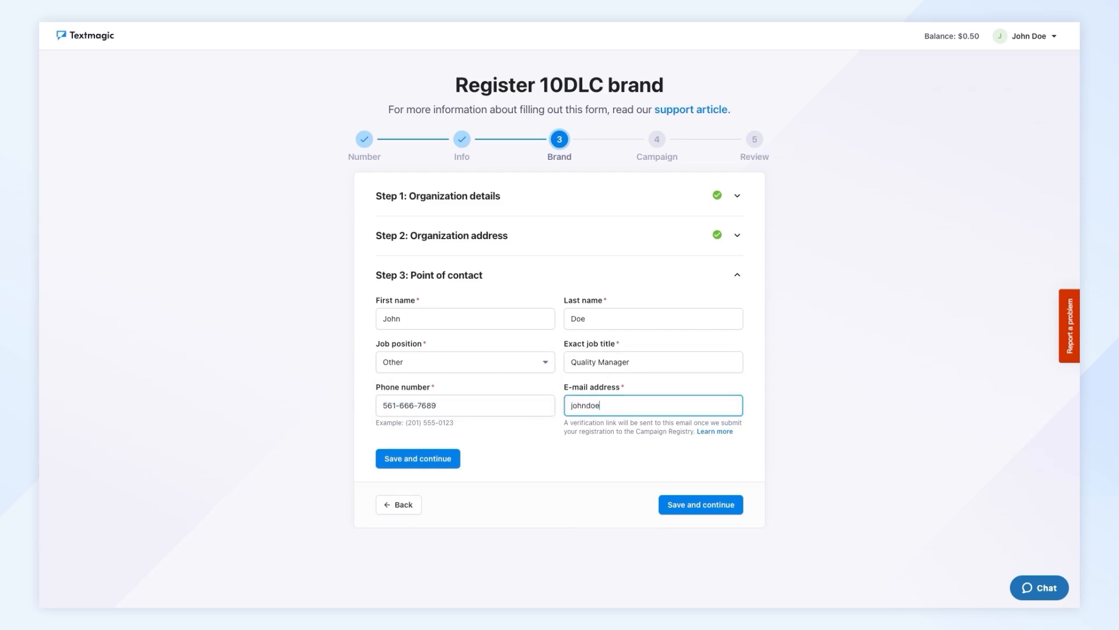
text(@domai)
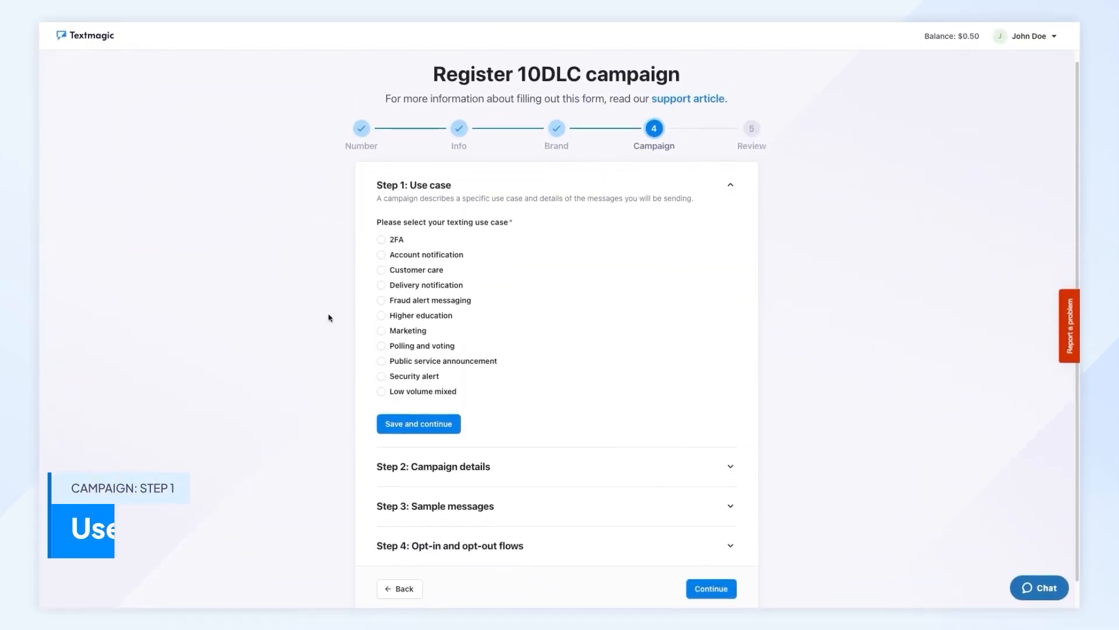
- Choose the Low volume mixed use case with Customer Care, Marketing and Delivery Notification, and save it
click(396, 393)
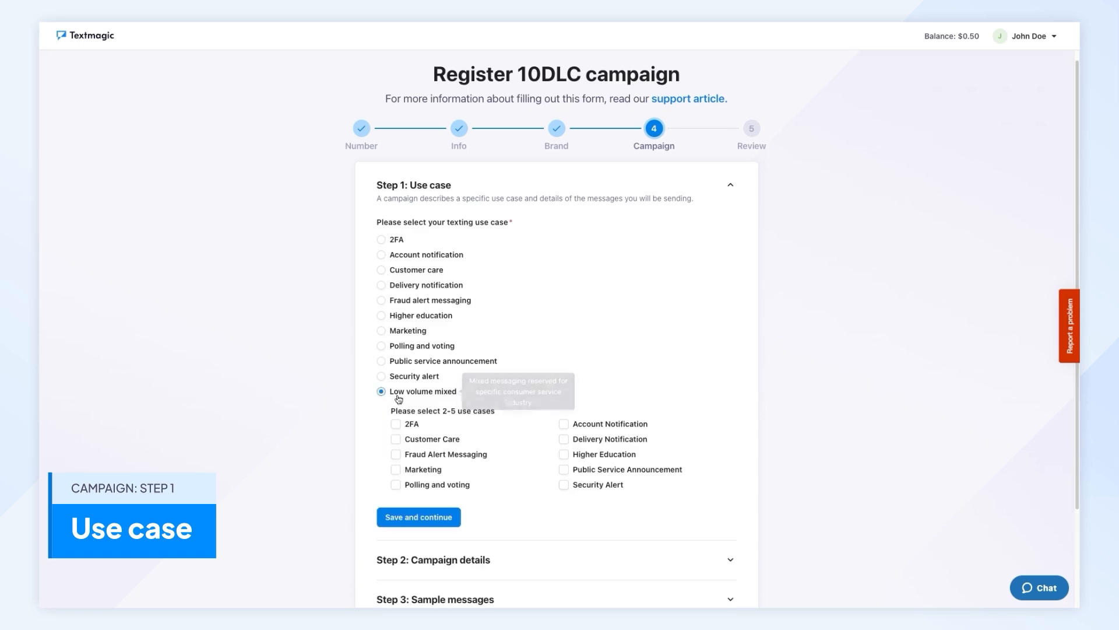
scroll(483, 420, down, 1)
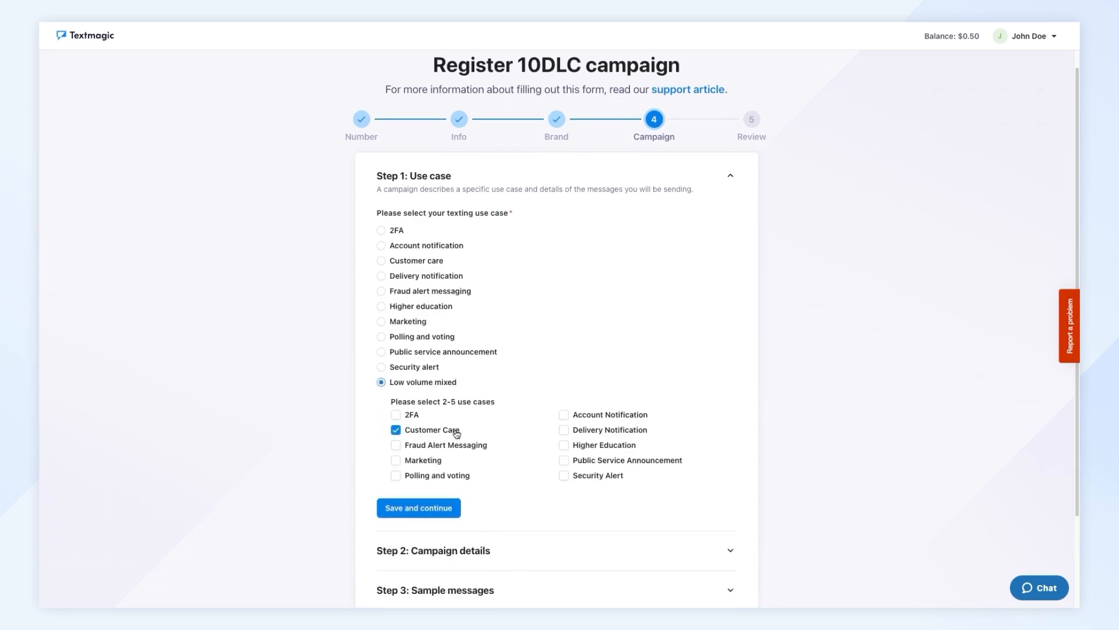
click(437, 462)
click(574, 433)
scroll(544, 470, down, 2)
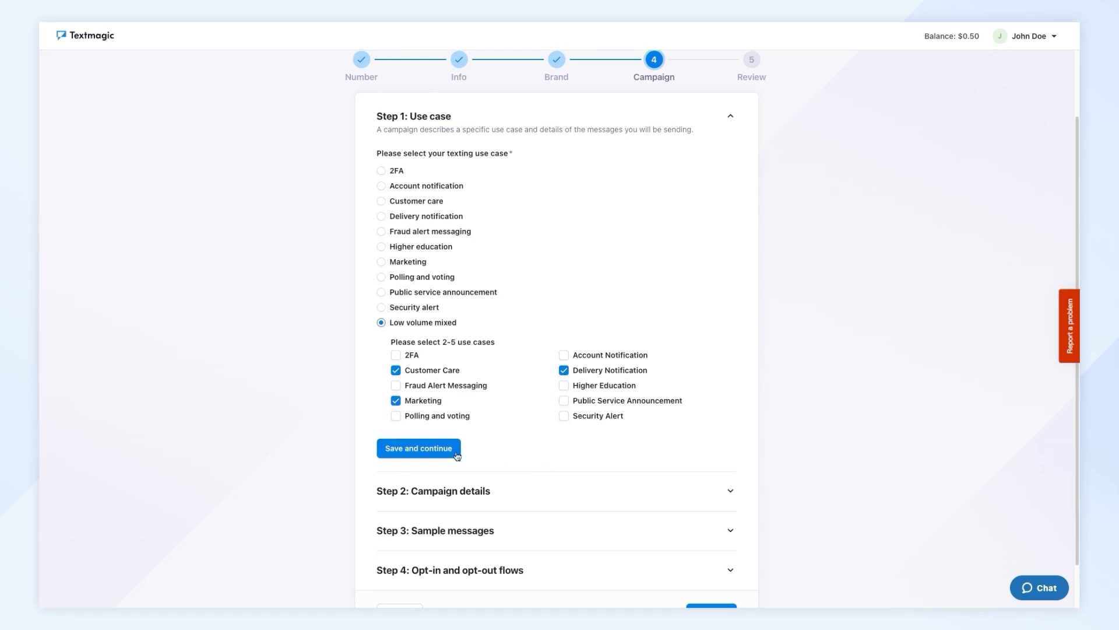
click(419, 447)
- Name the campaign "My mixed campaign", describe it as daily customer care messages, delivery notifications and weekly marketing updates for opted-in Textmagic LTD customers, and save
text(My mixed )
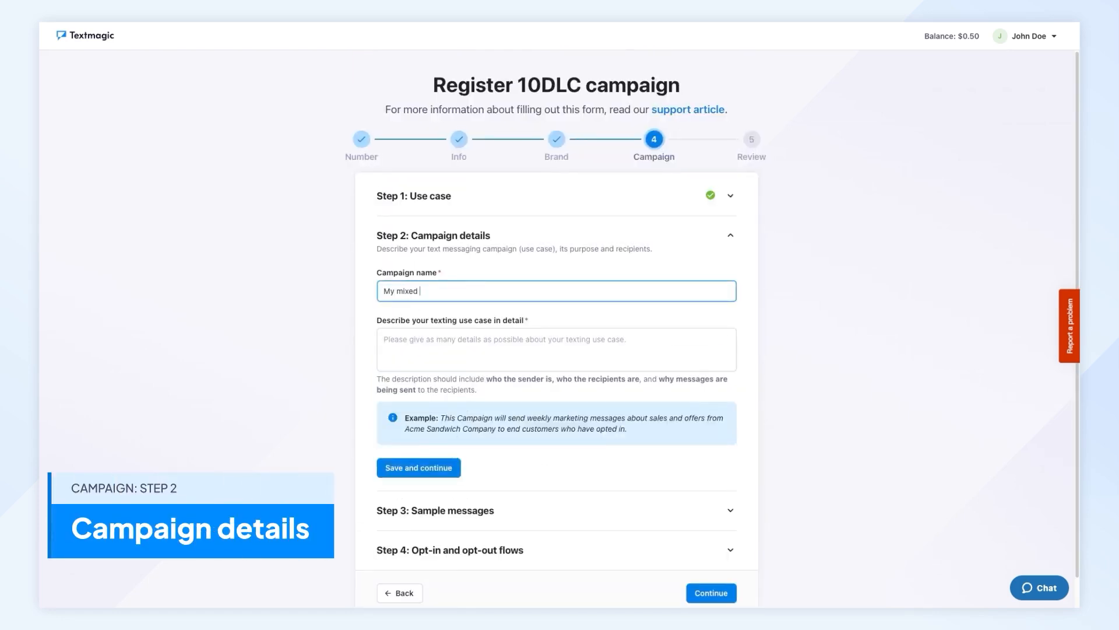
text(campaign)
scroll(419, 312, down, 1)
click(419, 315)
text(This campa)
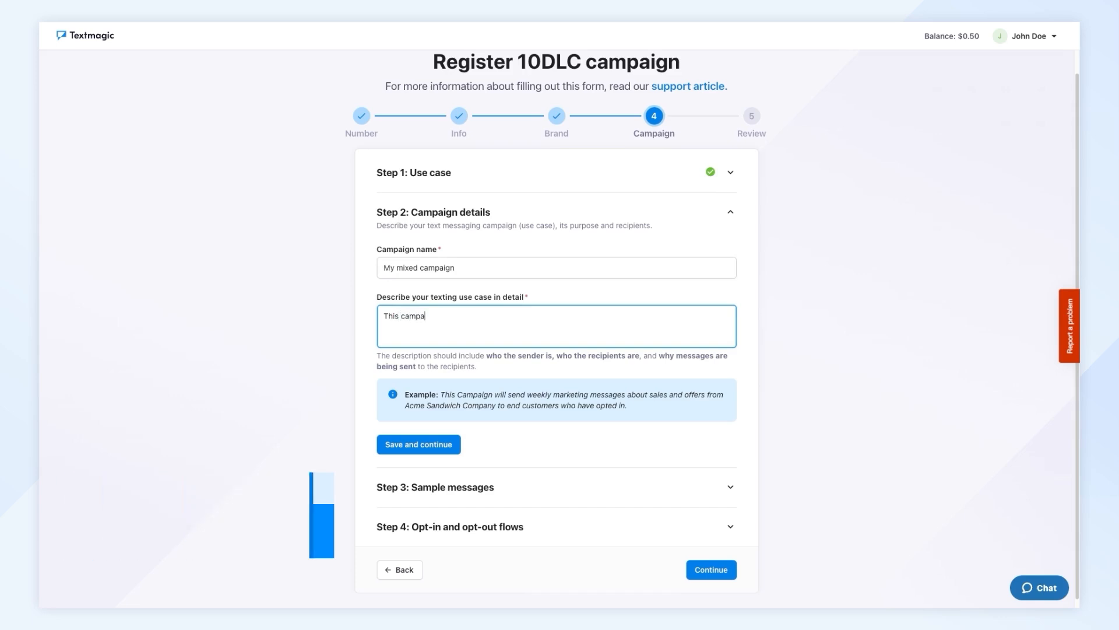
text(ign will send daily customer care mes)
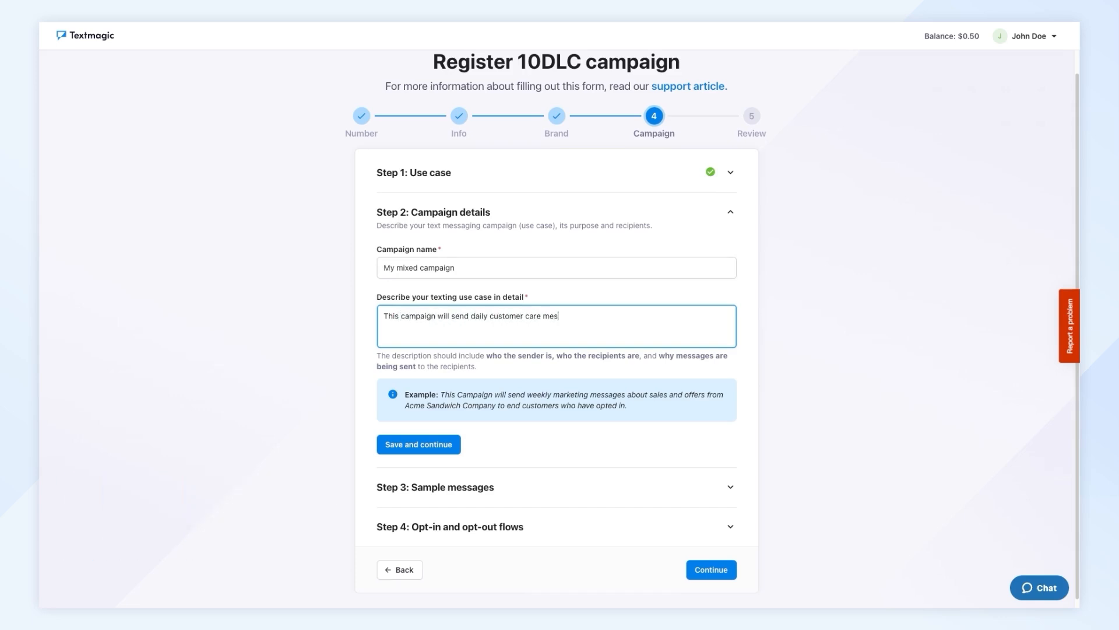
text(livery notifications, and w)
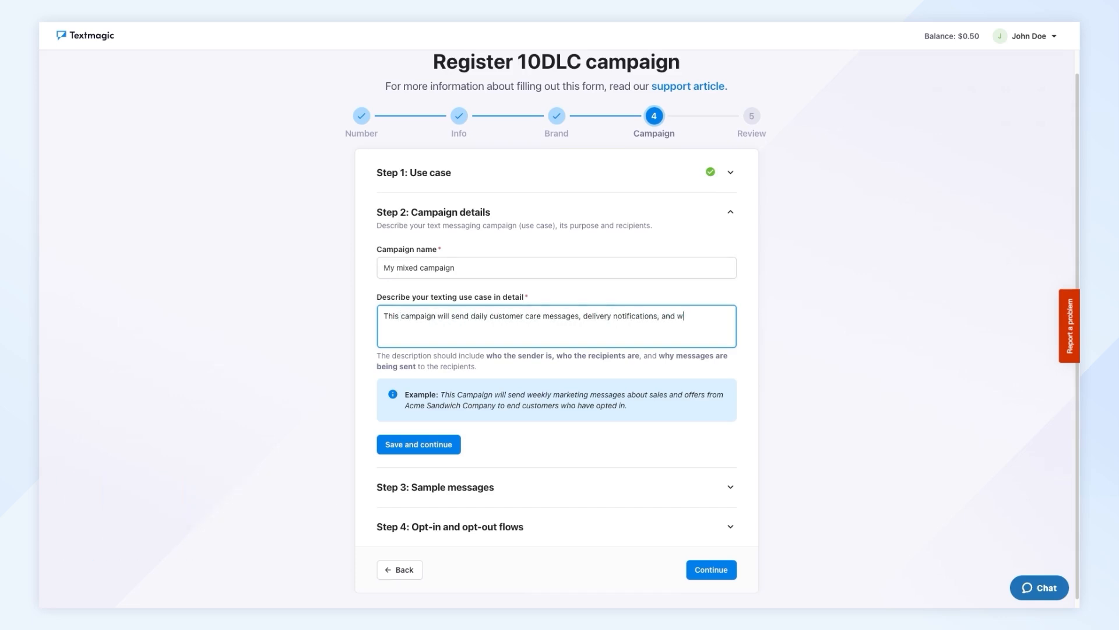
text(eting updates about sales and offers from Textmagic LTD to customers who have opted in.)
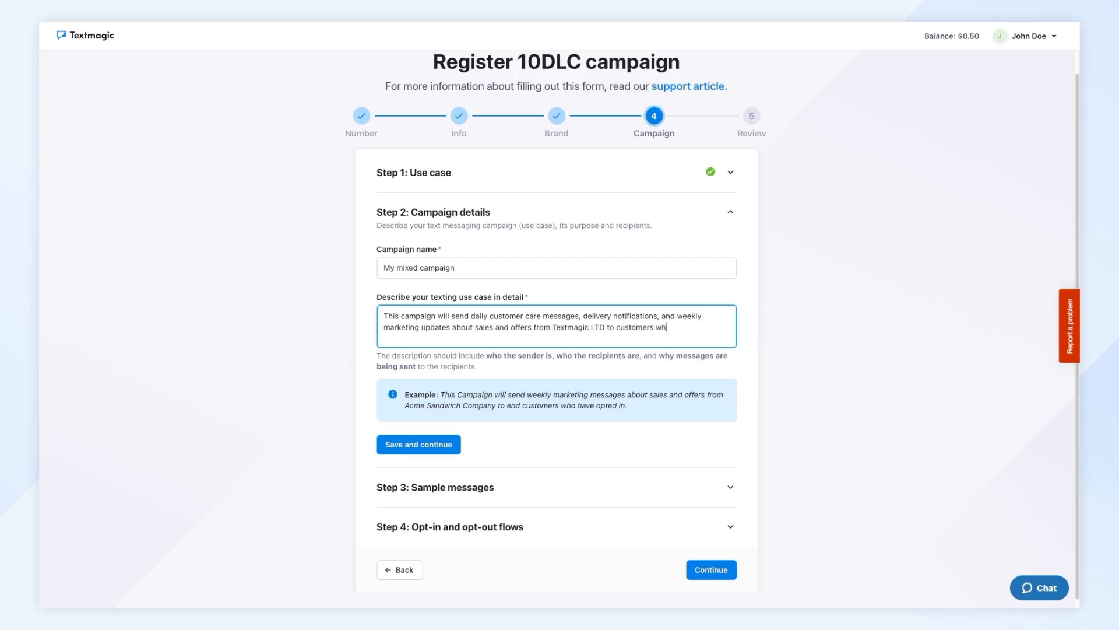
click(431, 444)
- Write the Customer care sample: greet [Customer name], acknowledge the inquiry, promise a reply within [Time frame], and give Textmagic's website and phone number
scroll(477, 379, down, 3)
scroll(477, 379, down, 1)
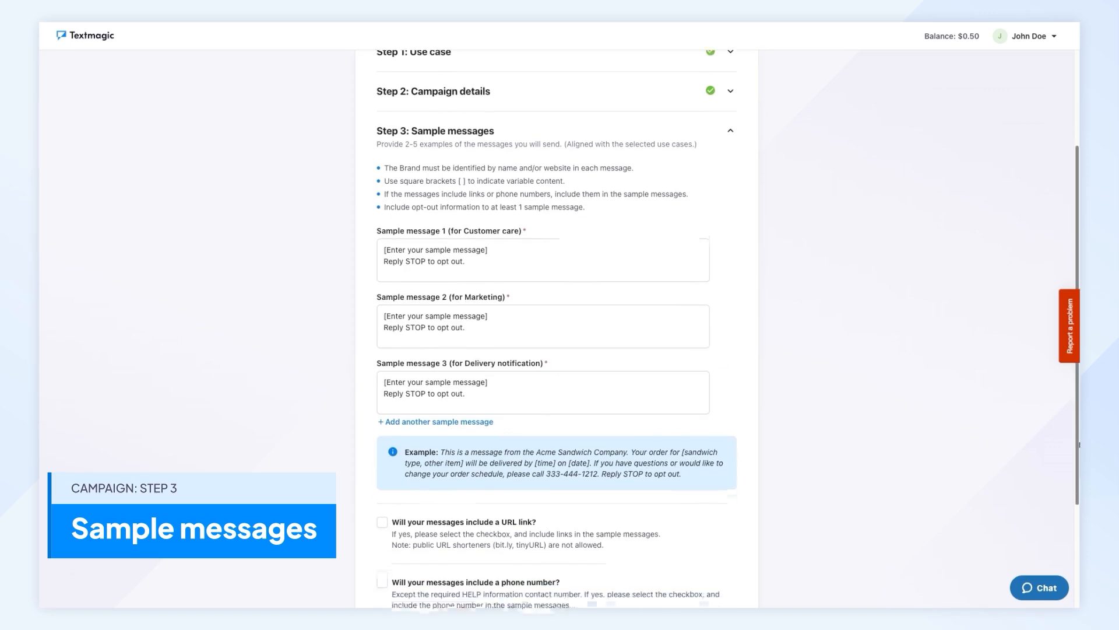
drag(495, 238, 383, 236)
text(Hello [Customer name])
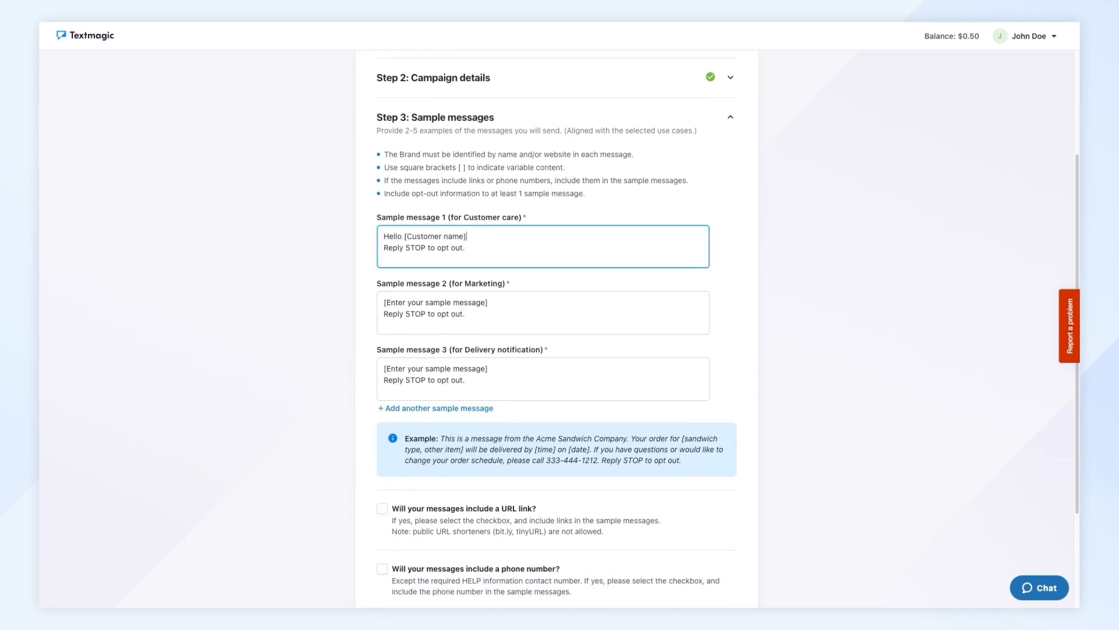
text(, thank you for contacting Textmagic. We've received your inquiry and our support team will get back )
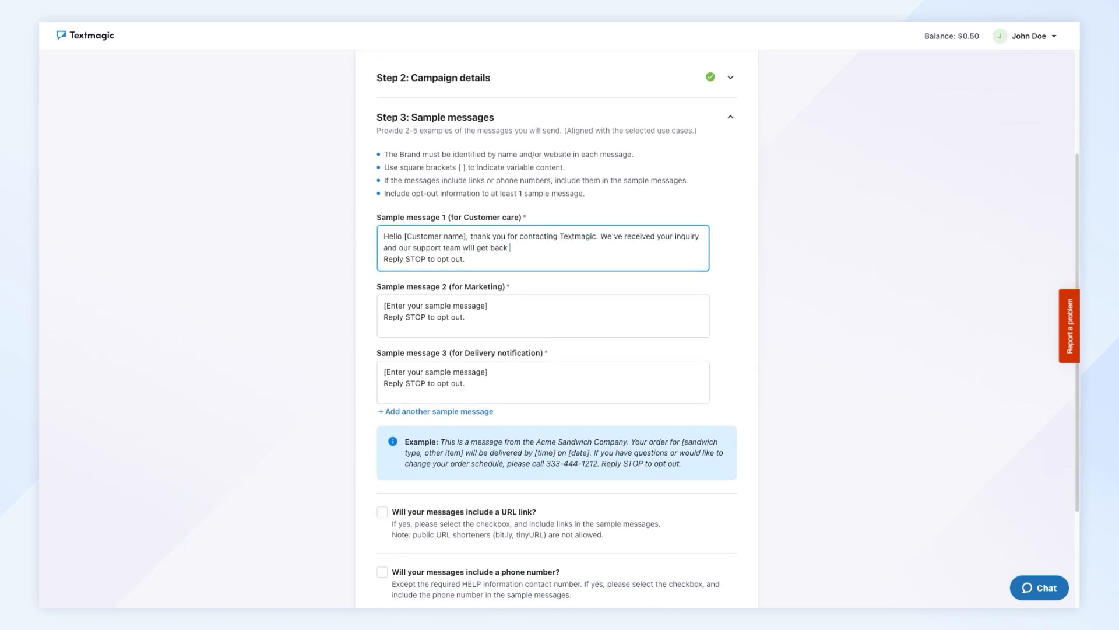
text(to you within [Time frame]. For immediate assistance, visit our website at https:)
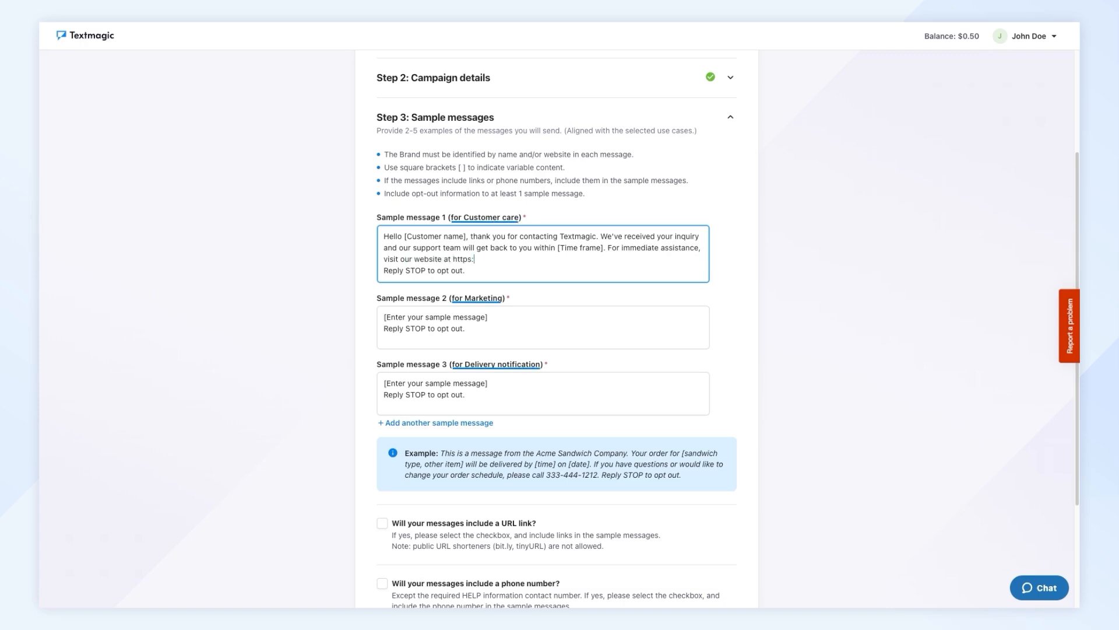
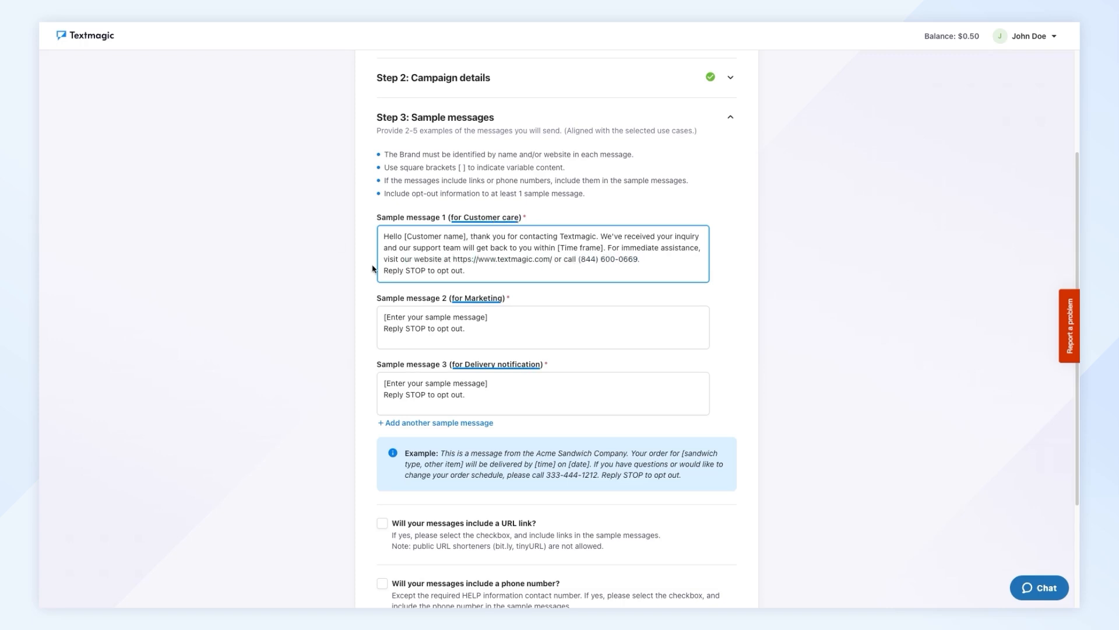
key(Tab)
text(Hi [Customer name], don't miss out on exclus)
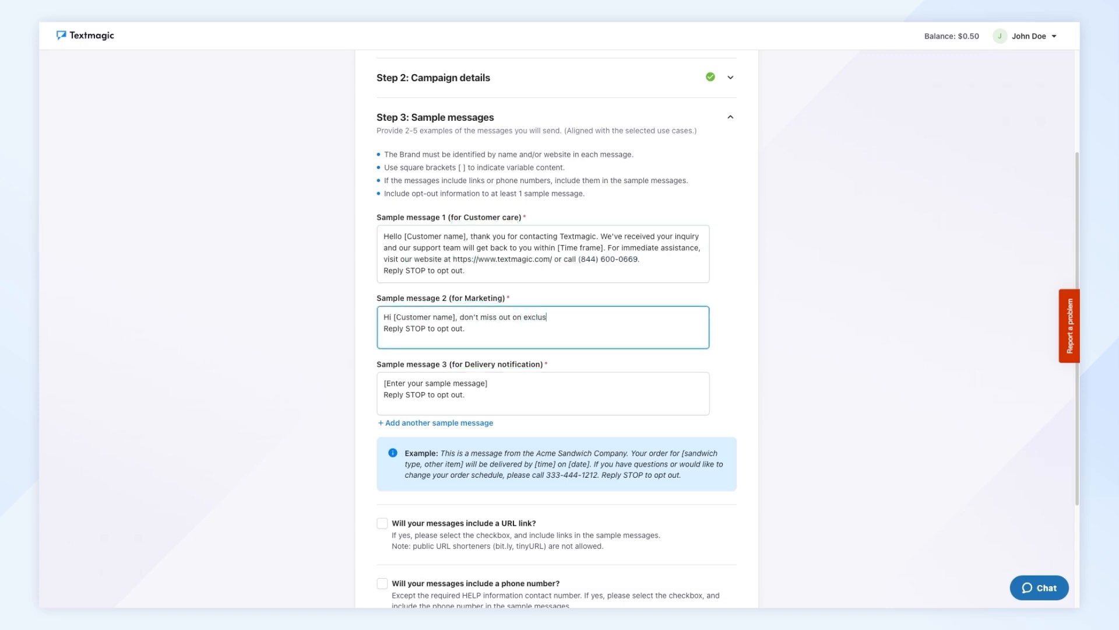
text(ive deals from Textmagic! Get up to [Discount percentage]% off on select ite)
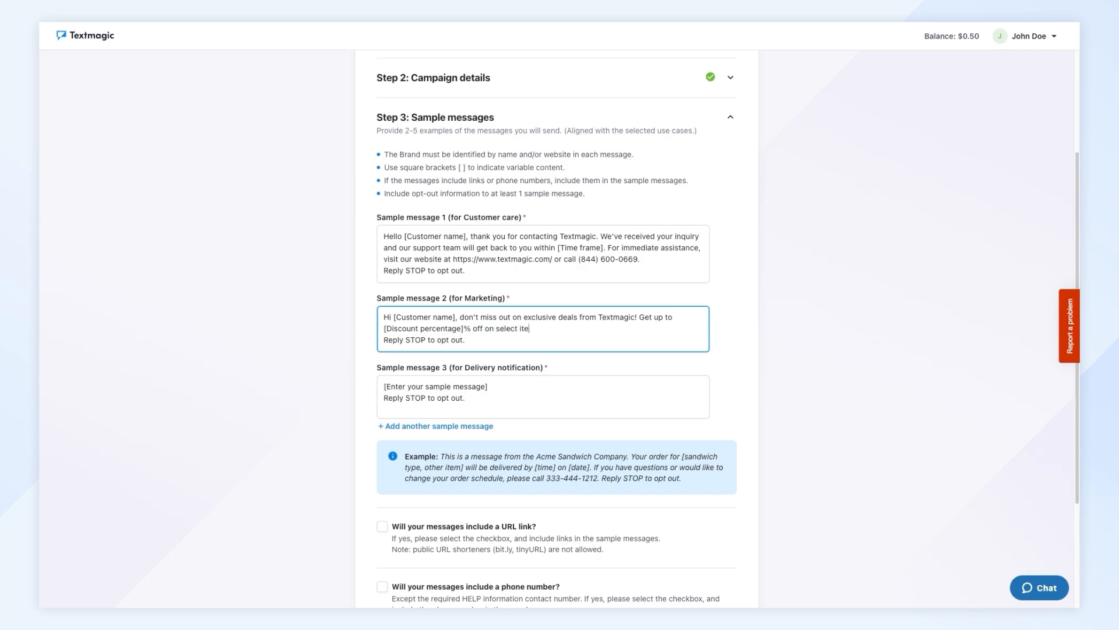
text(ms this week. Shop now at https://www.textmagic.com/. )
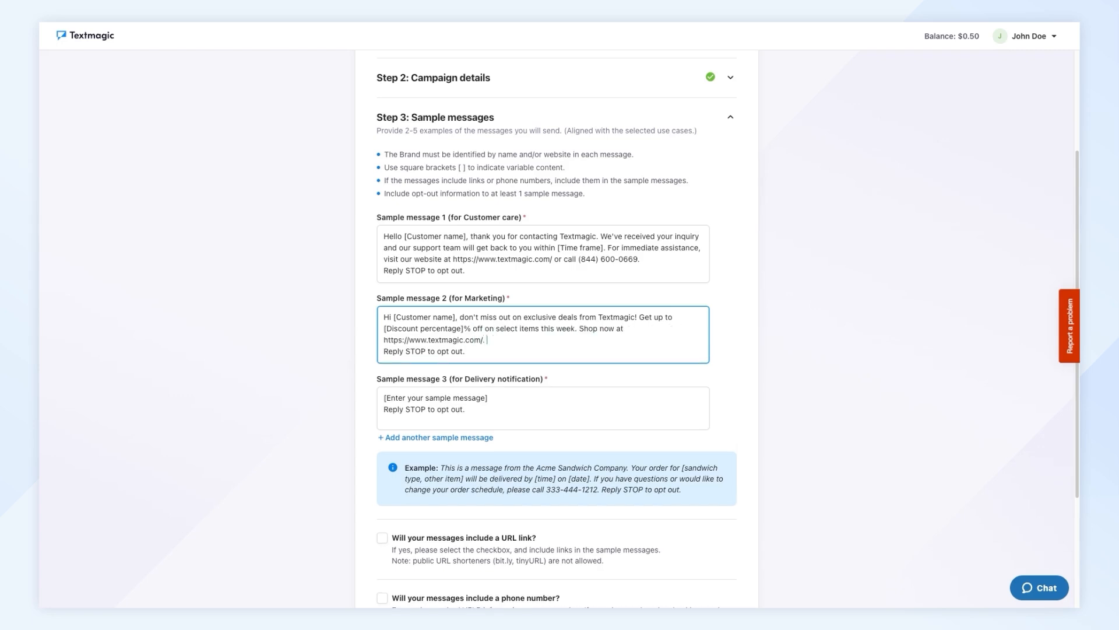
text(Offer expires on [Date].)
- Write the Delivery notification sample: [Customer name]'s order #[Order number] from Textmagic, delivery by [Time] on [Date], [Tracking link], and the support phone number for questions
drag(488, 397, 330, 391)
text(Hi [Customer name)
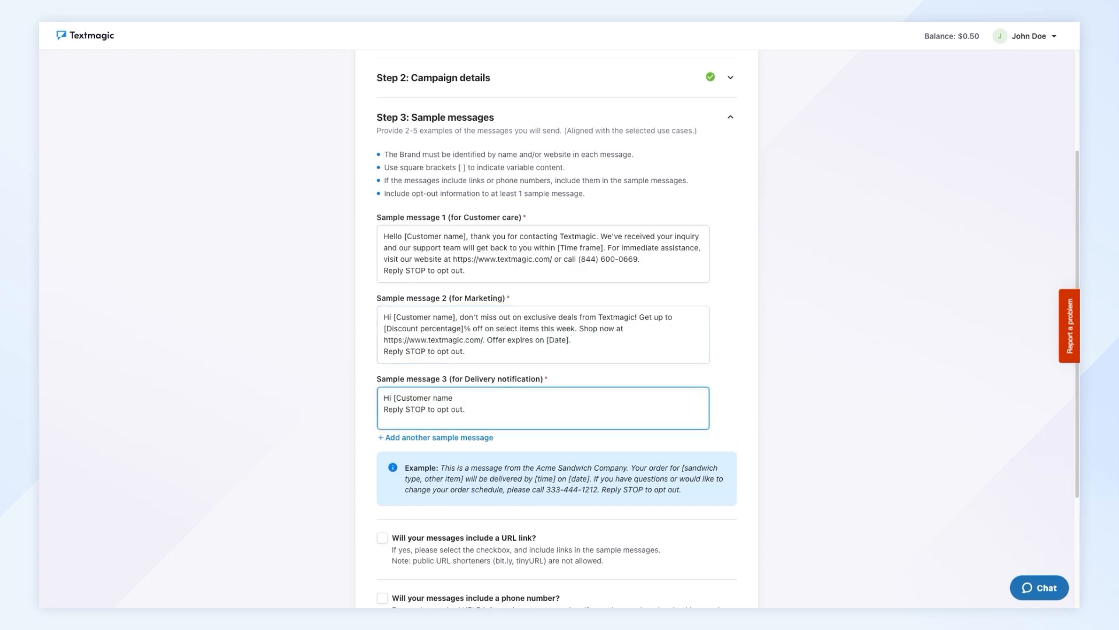
text(], your order #[Order number] from Textmagic is scheduled for delivery by)
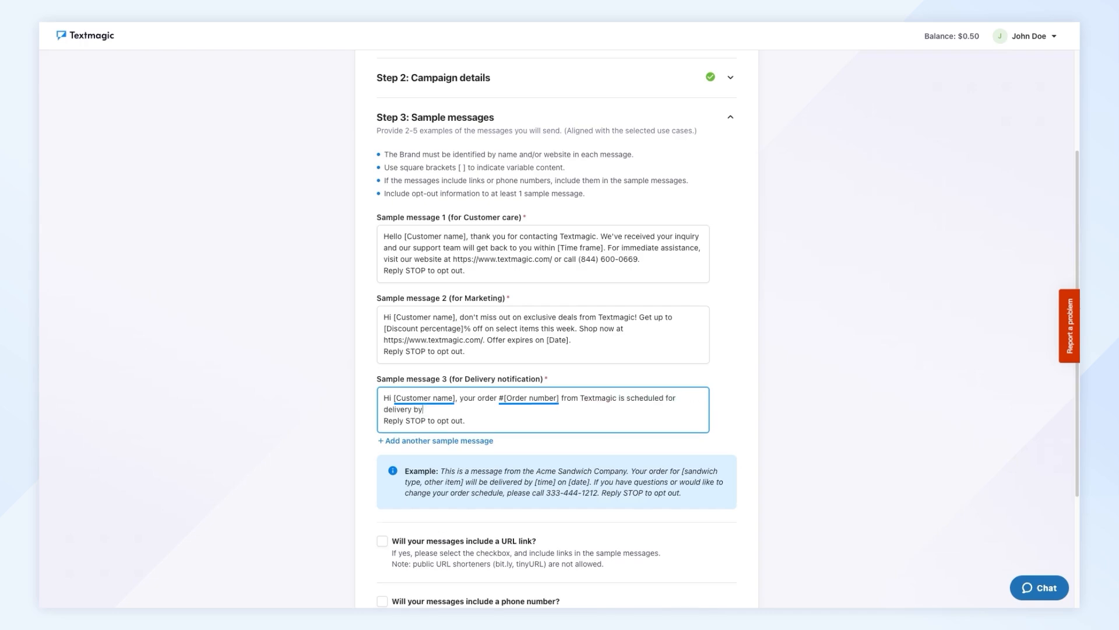
text( [Time] on [Date]. You can track your order here: [Tracking link]. If you have any questions)
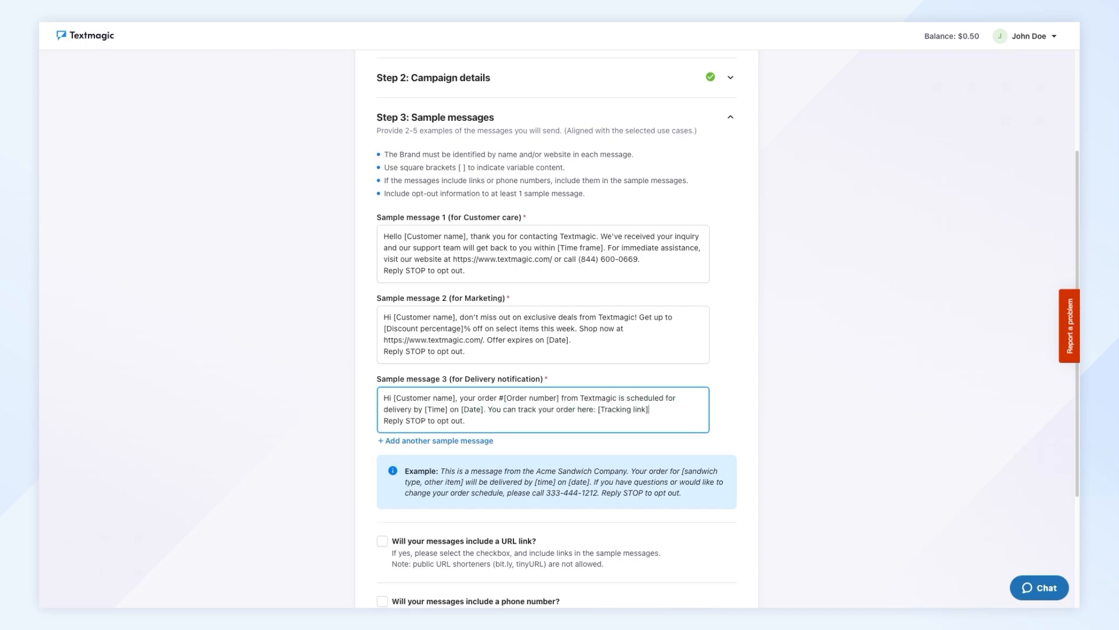
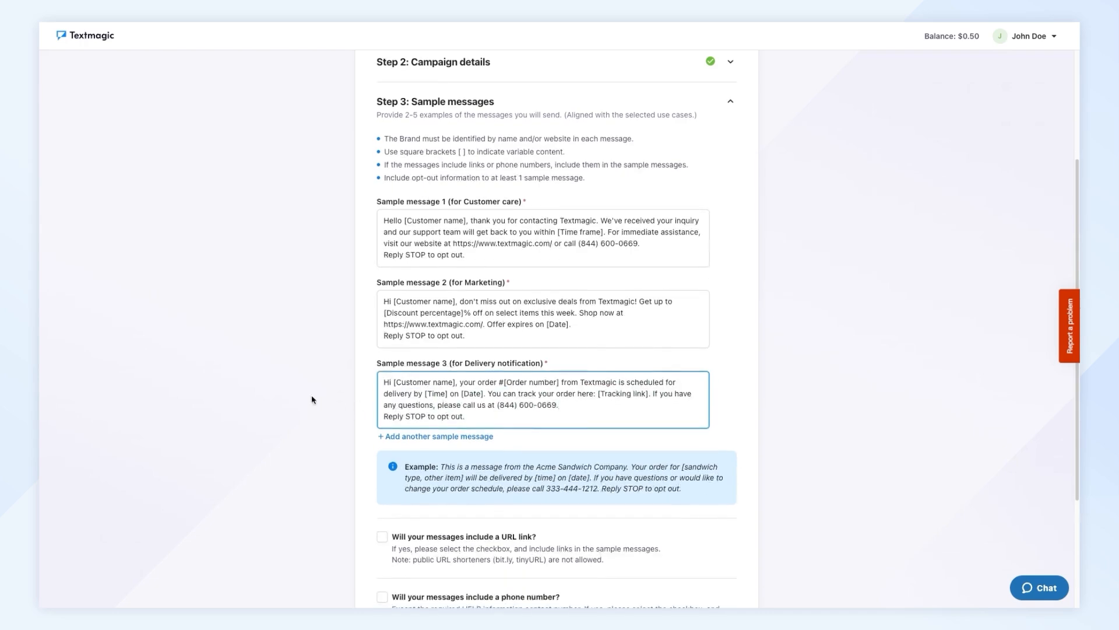
- Declare that the messages will include a URL link and save the sample messages
scroll(312, 394, down, 3)
click(382, 366)
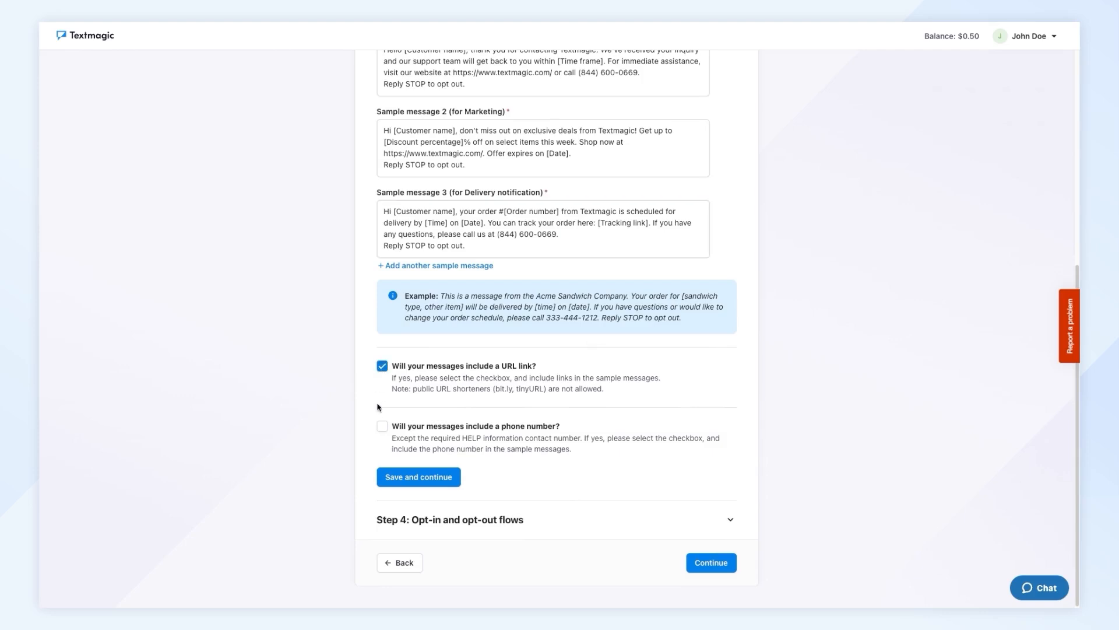
click(410, 476)
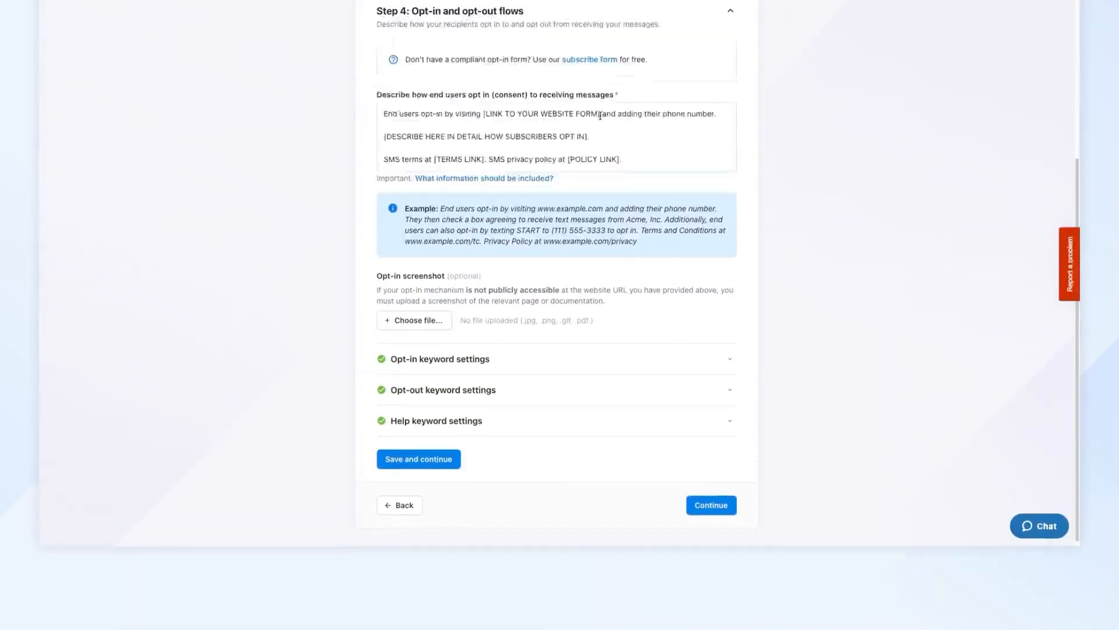
drag(601, 115, 483, 114)
text(https://www.textmagic.com/)
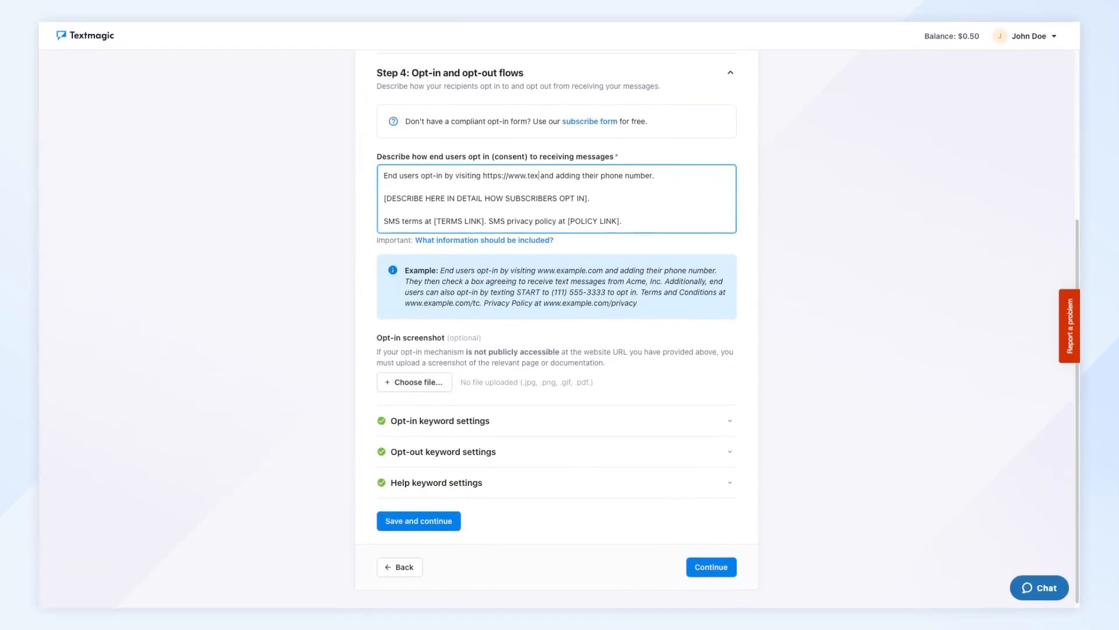
drag(590, 198, 384, 198)
text(They then check a box agreeing to receive text messages f)
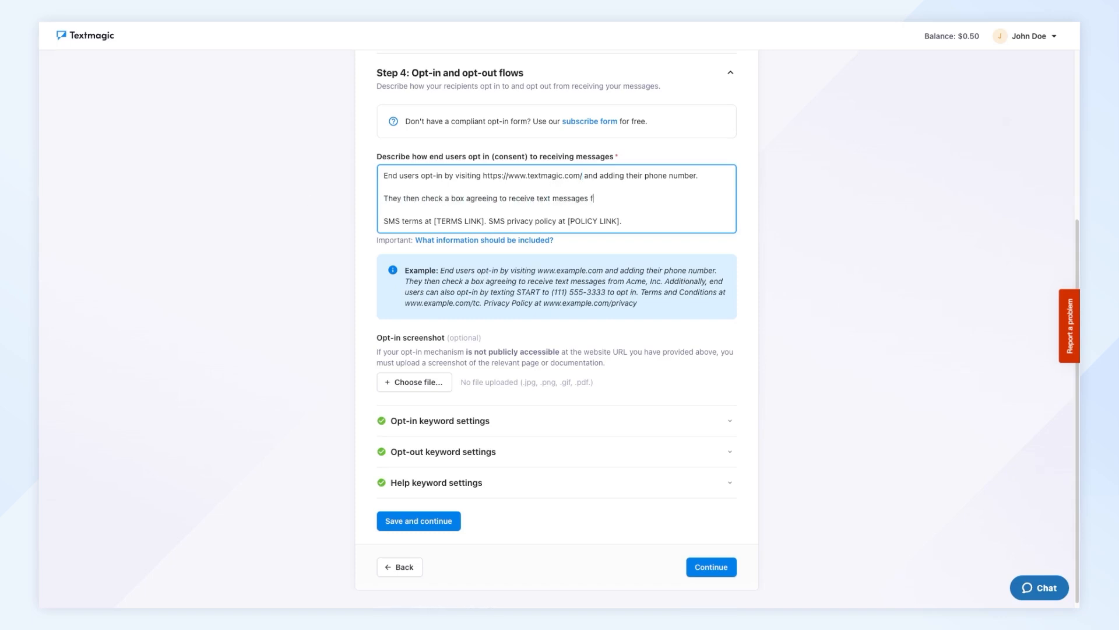
text(Additionally, end users can also opt-in by.)
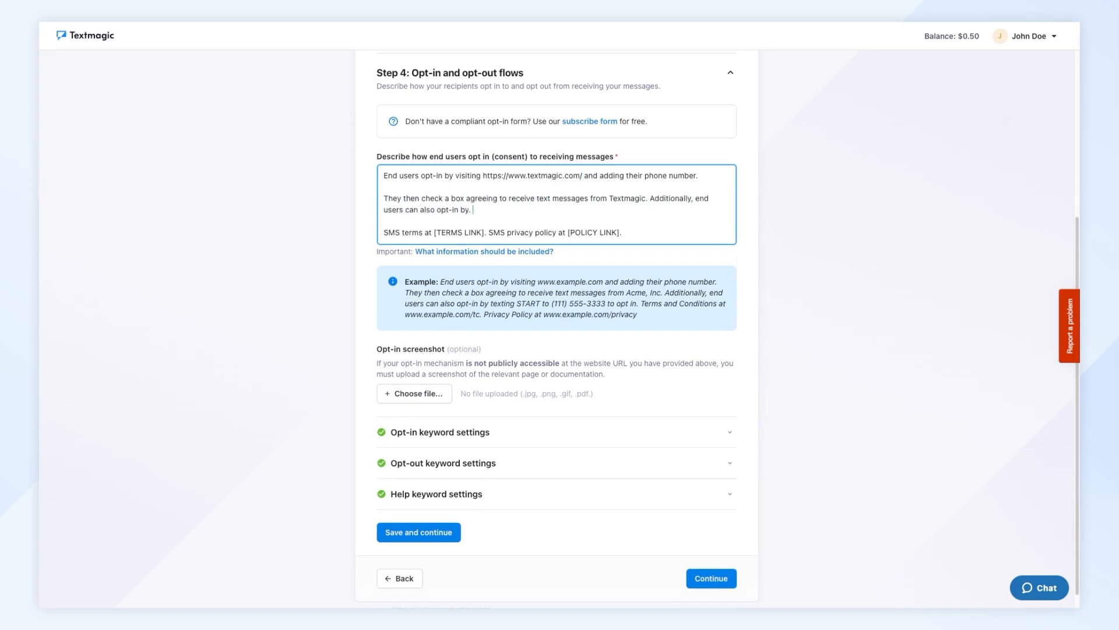
text(3333 to opt in)
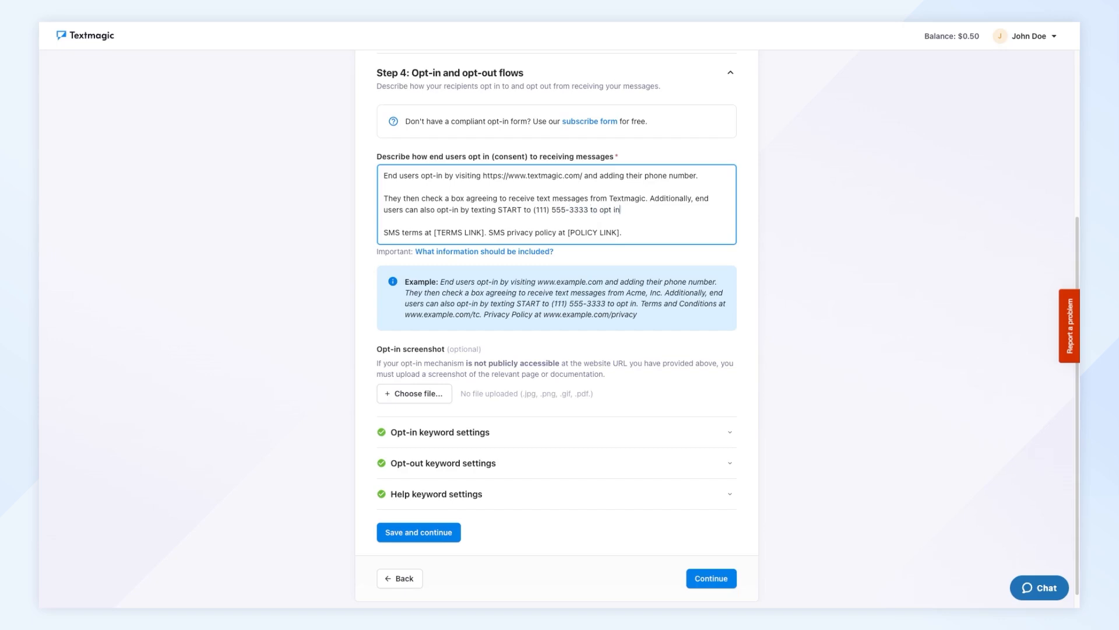
drag(480, 233, 434, 232)
text(www.textmagic.com/terms-of-service/)
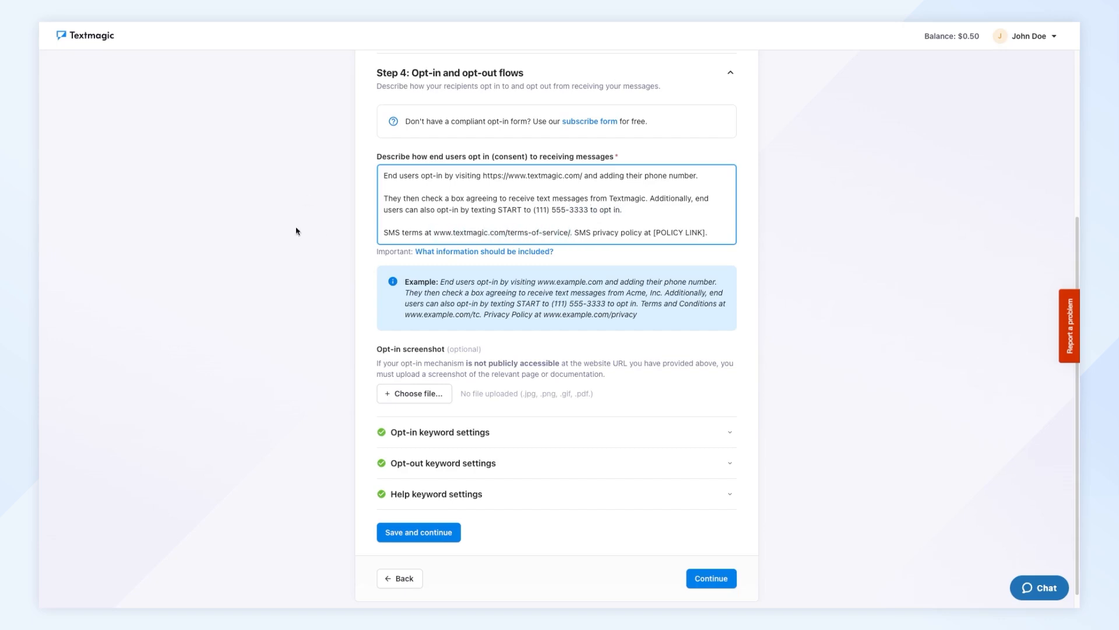
drag(705, 233, 653, 233)
text(www.textmagic.com/privacy-policy)
click(179, 255)
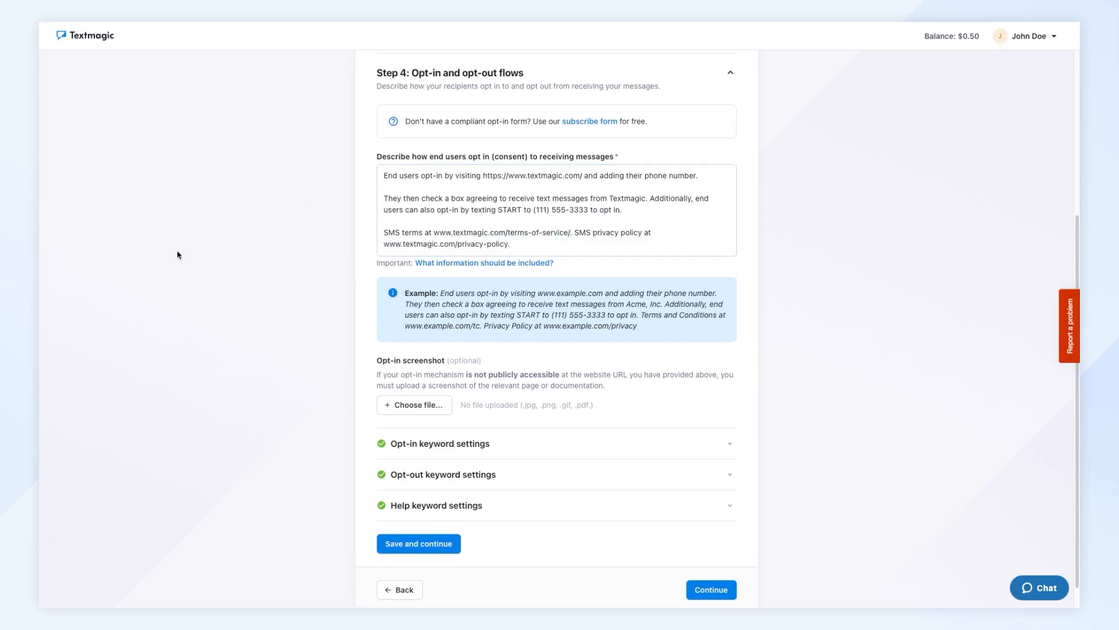
- Open the free subscribe form and look through its text settings and embed code
click(604, 121)
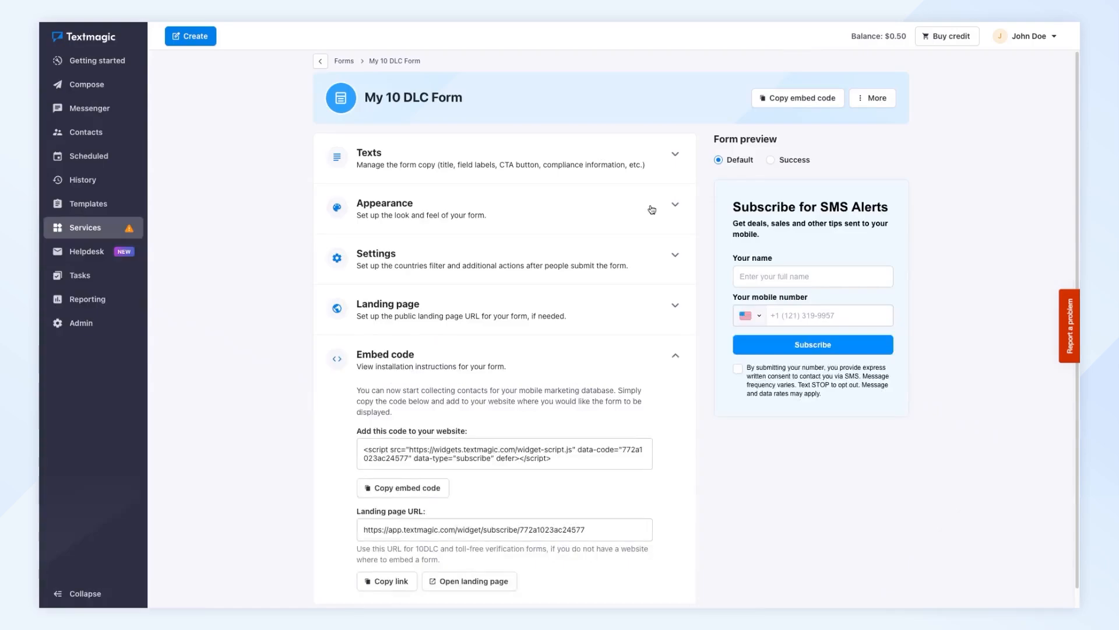
click(676, 155)
click(676, 155)
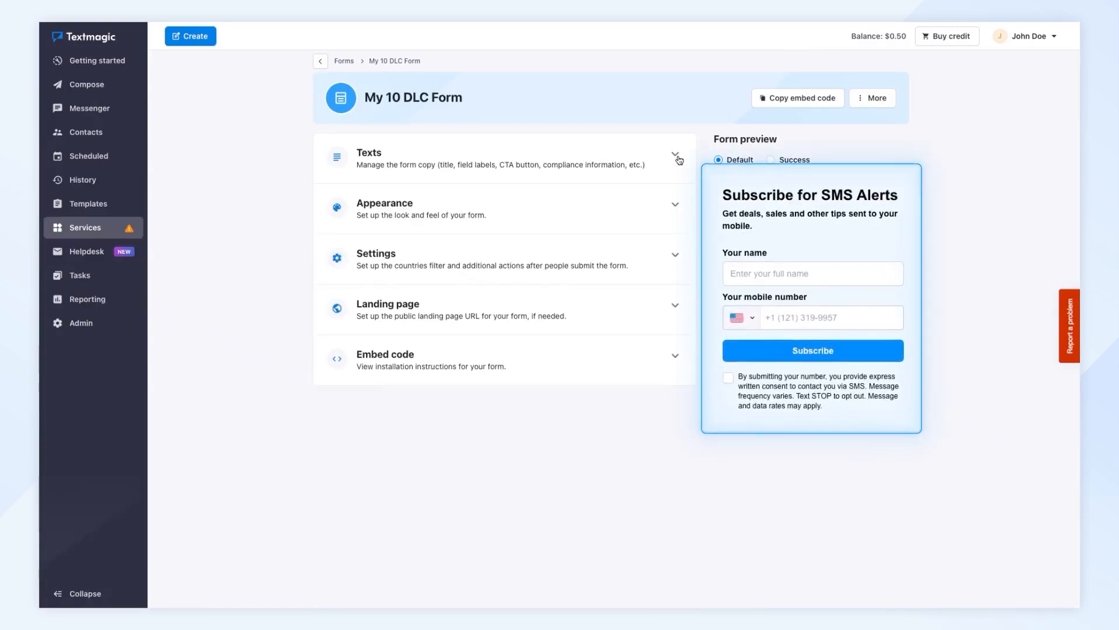
click(675, 356)
click(675, 356)
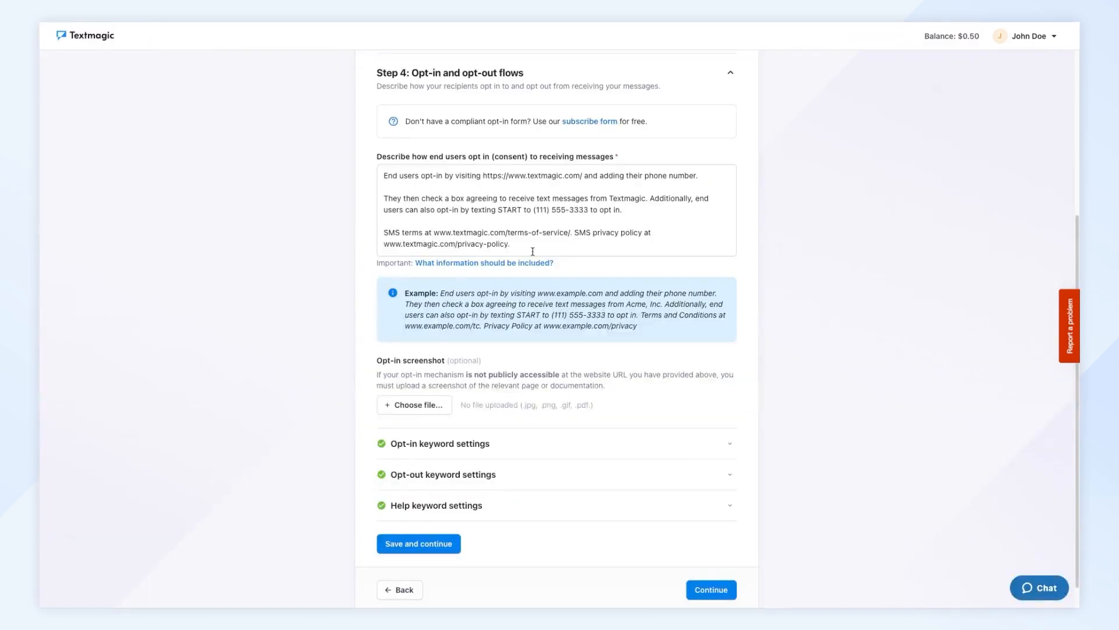
- Review the opt-in flow description requirements and open the sample SMS terms and privacy policy templates
click(545, 261)
drag(746, 133, 746, 192)
click(487, 214)
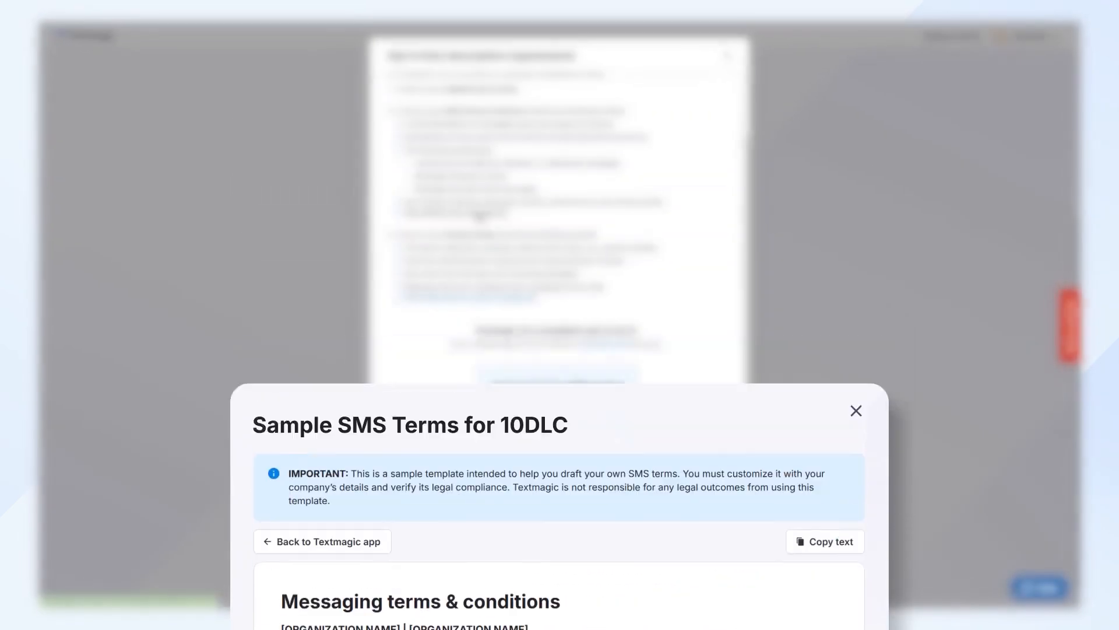
click(512, 298)
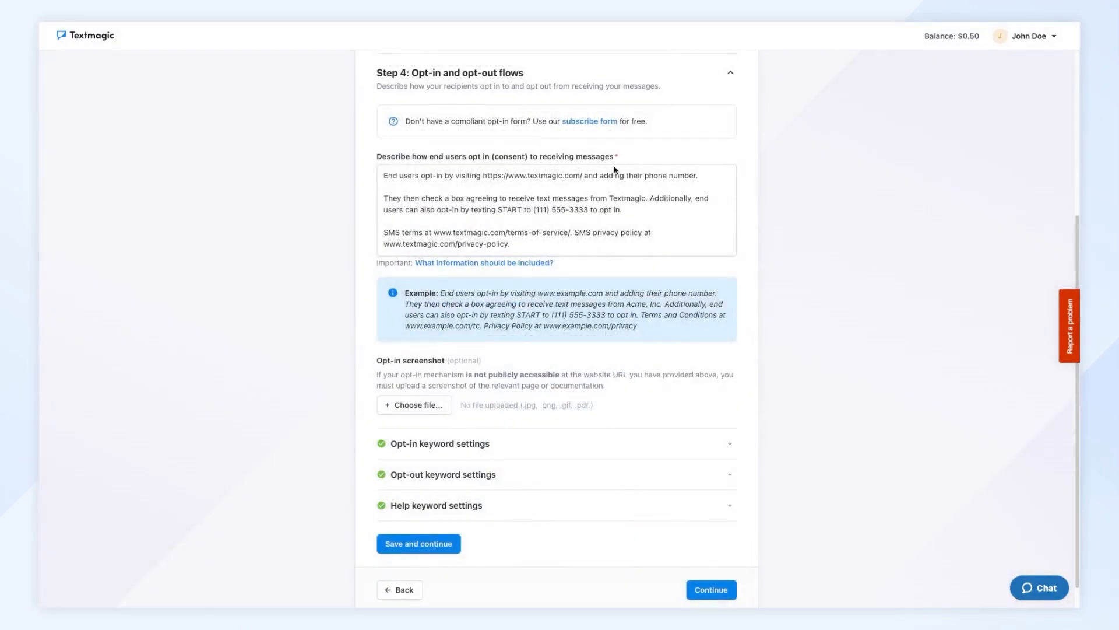
- Upload the SMS opt-in sample PNG from the SMS Opt-in form folder as the opt-in screenshot
scroll(462, 332, down, 1)
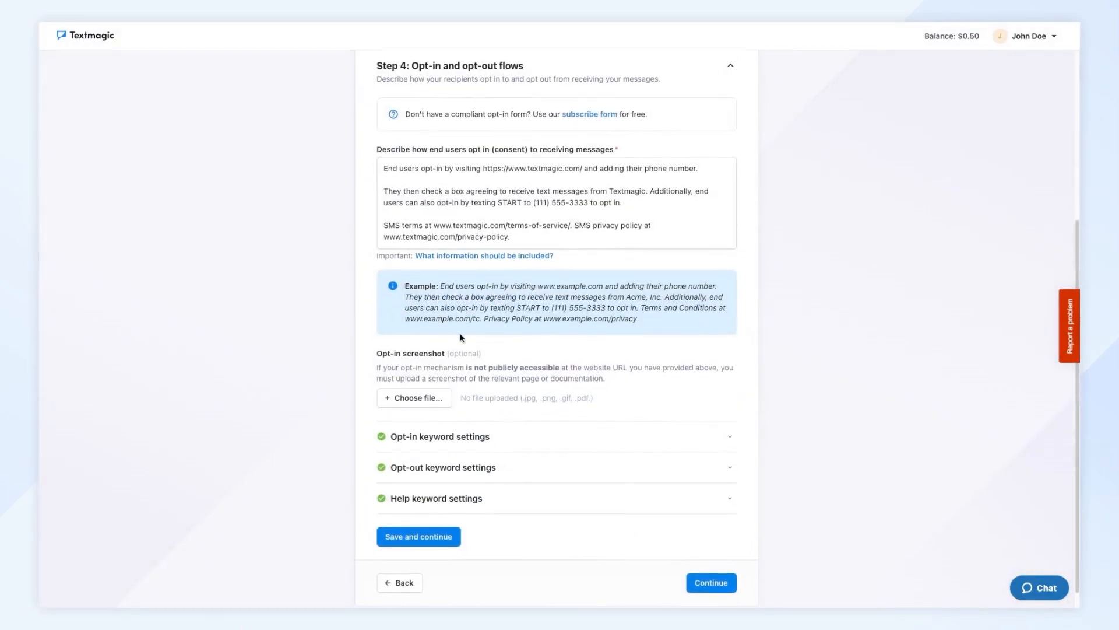
click(429, 398)
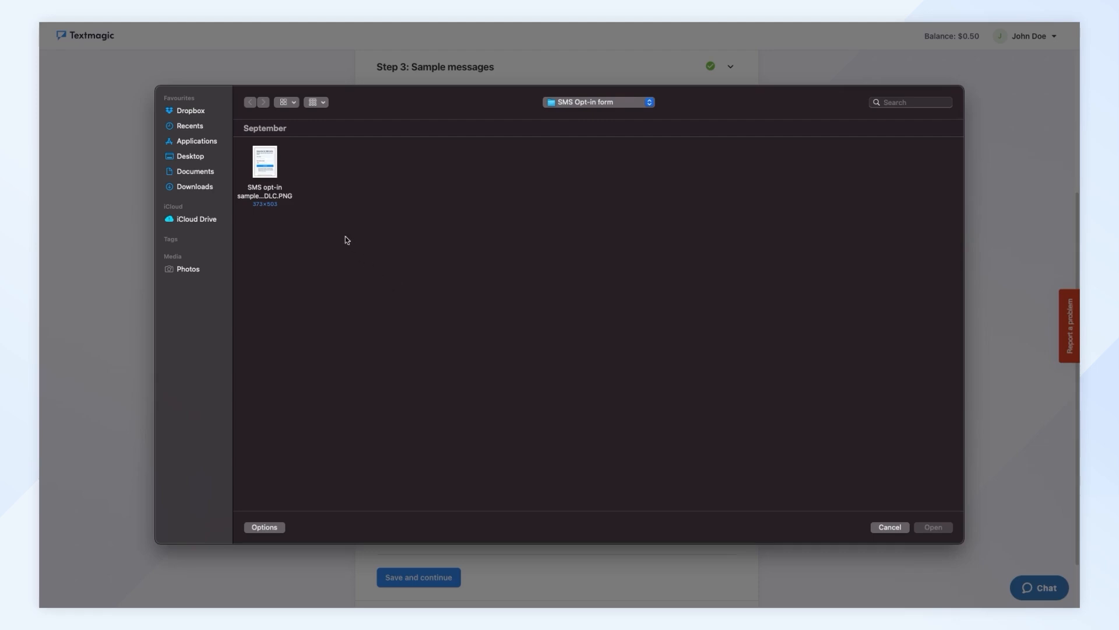
click(273, 170)
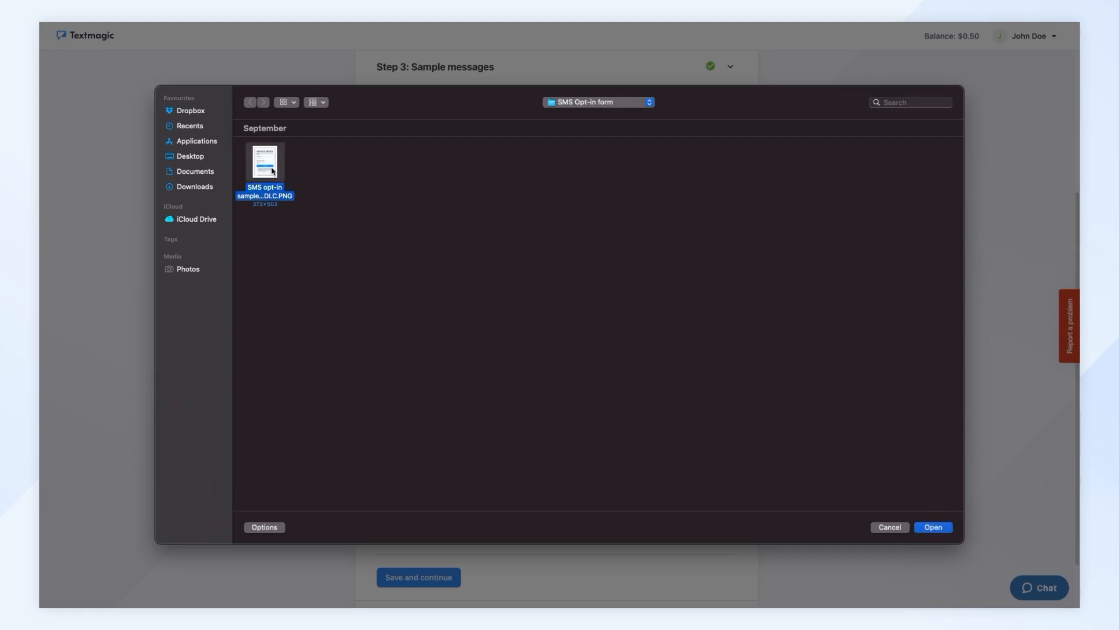
double_click(272, 170)
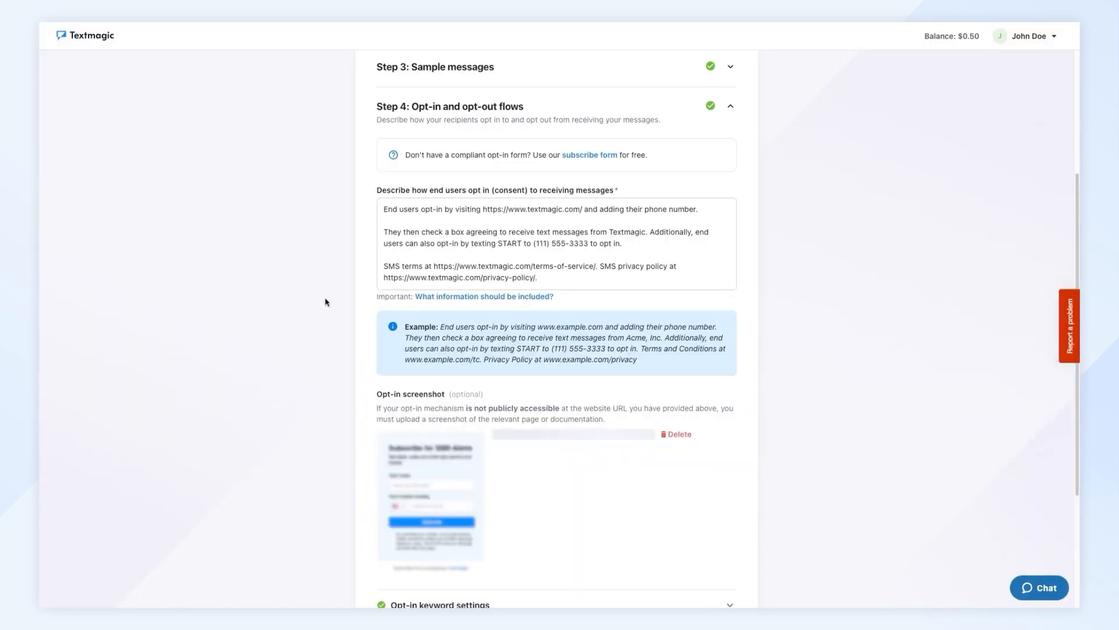
- Check the opt-in, opt-out and help keywords with their auto-reply messages, and continue to the registration review
scroll(324, 301, down, 3)
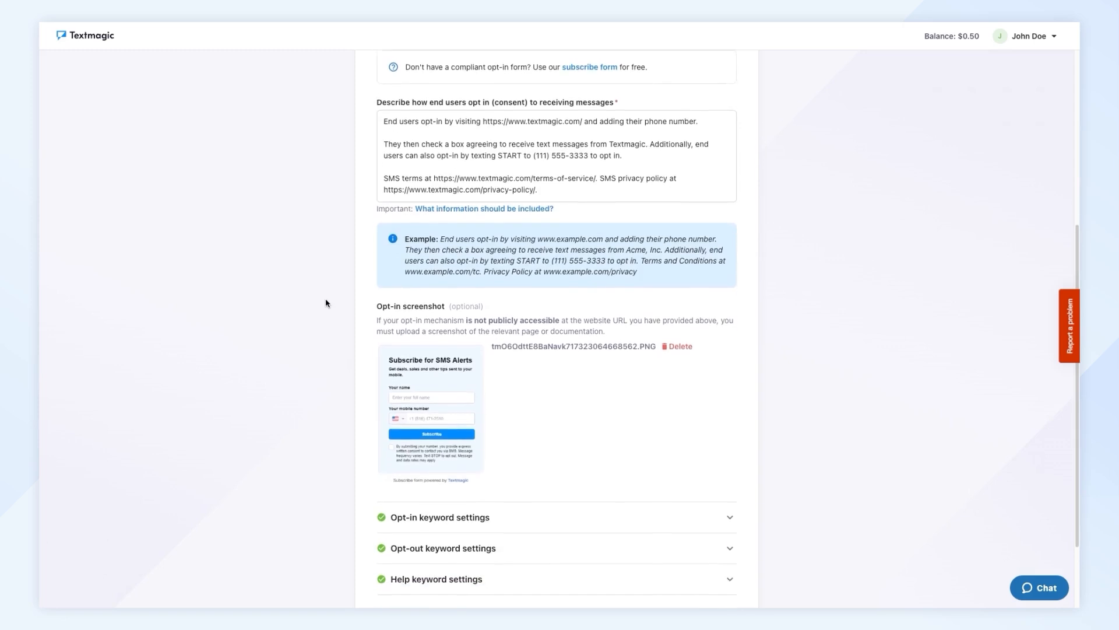
scroll(325, 302, down, 3)
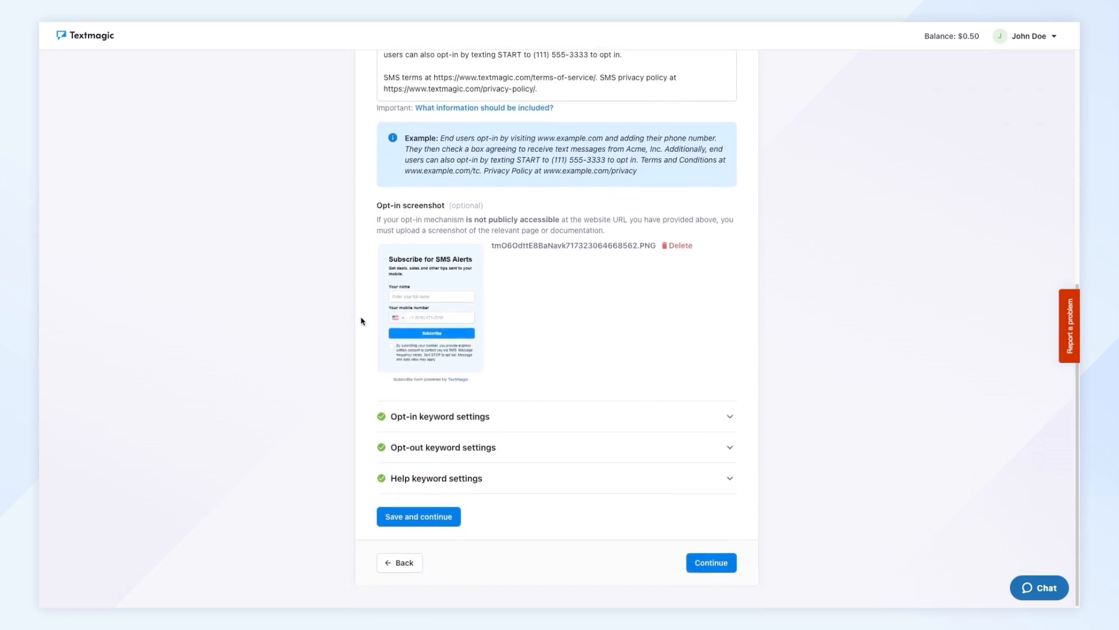
click(729, 421)
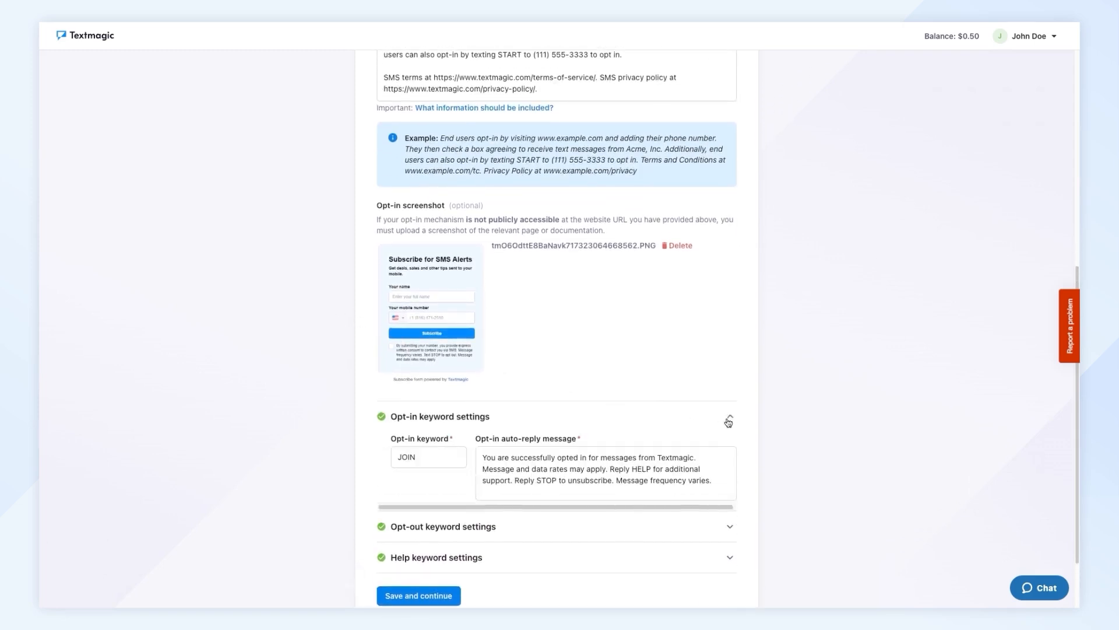
scroll(728, 421, down, 3)
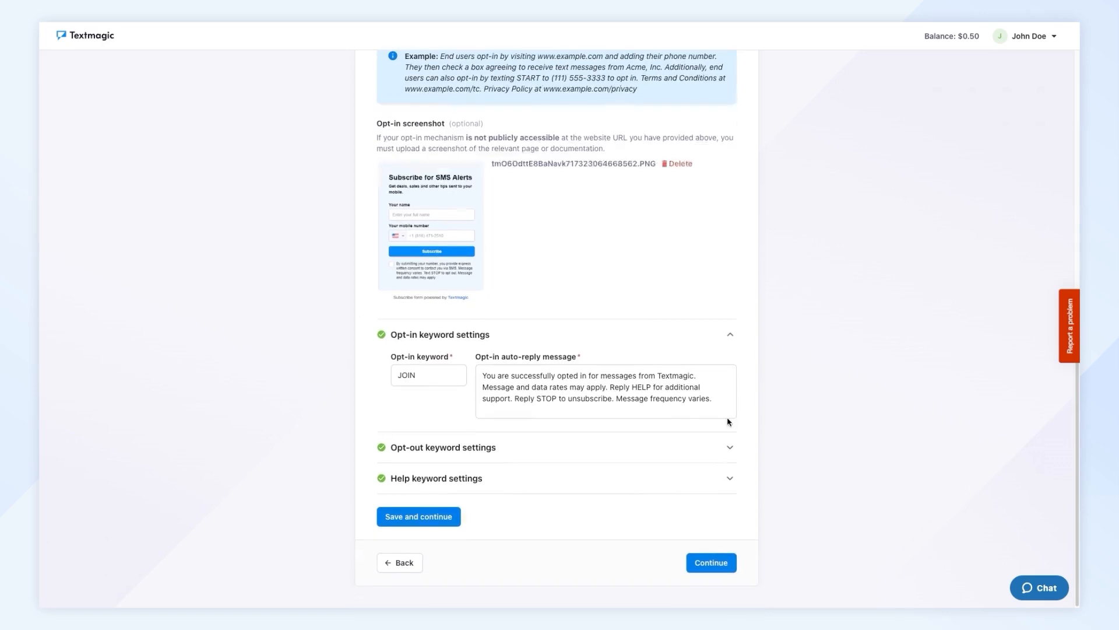
click(729, 448)
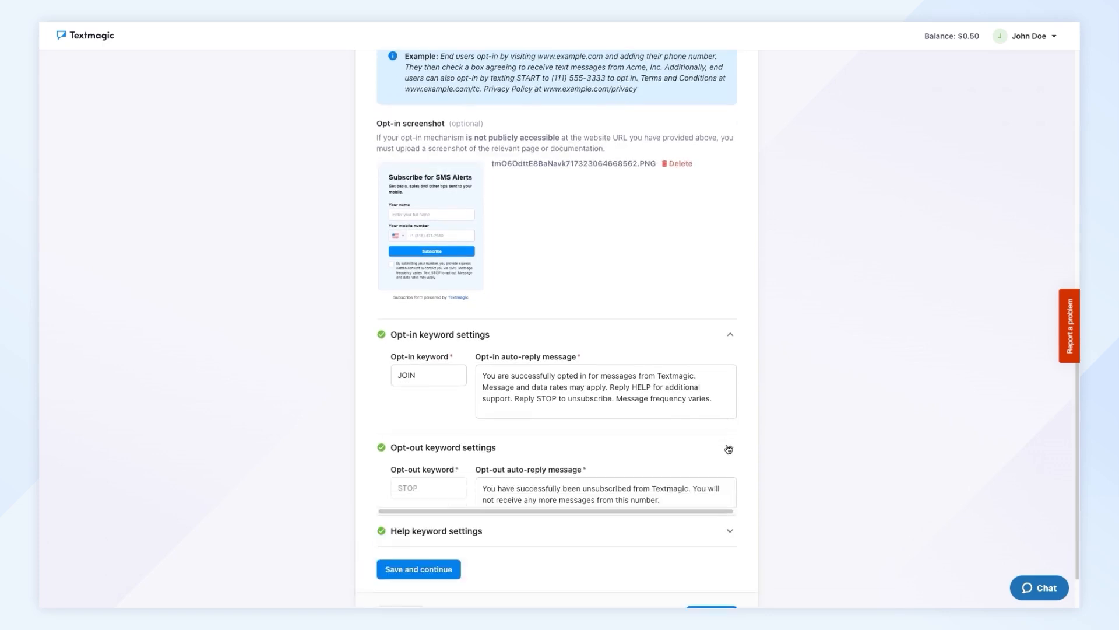
scroll(729, 449, down, 1)
scroll(728, 449, down, 2)
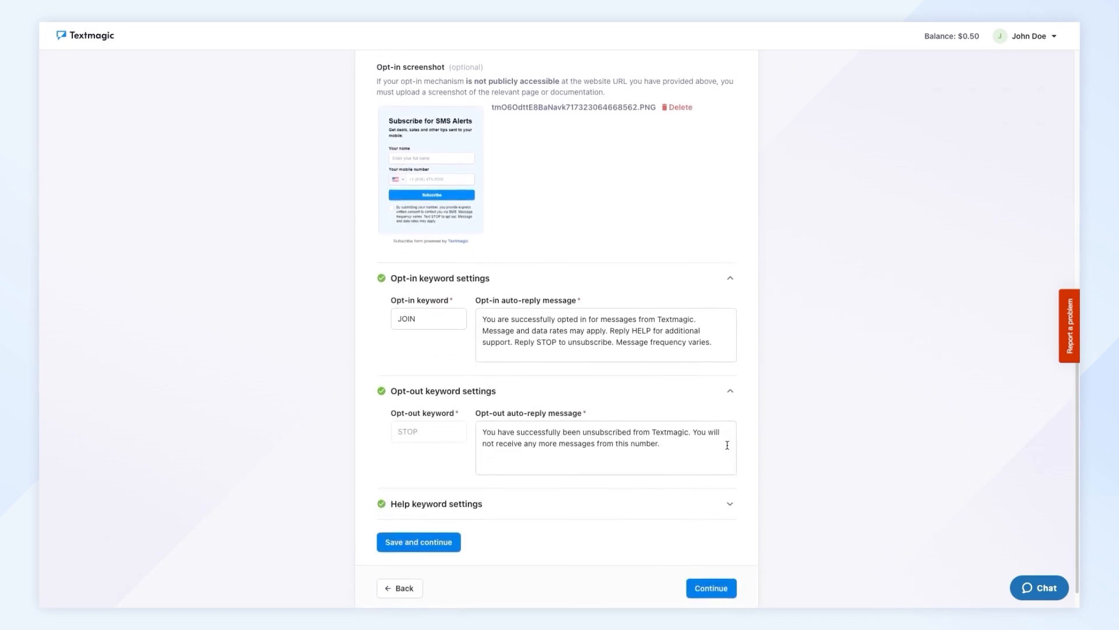
click(726, 477)
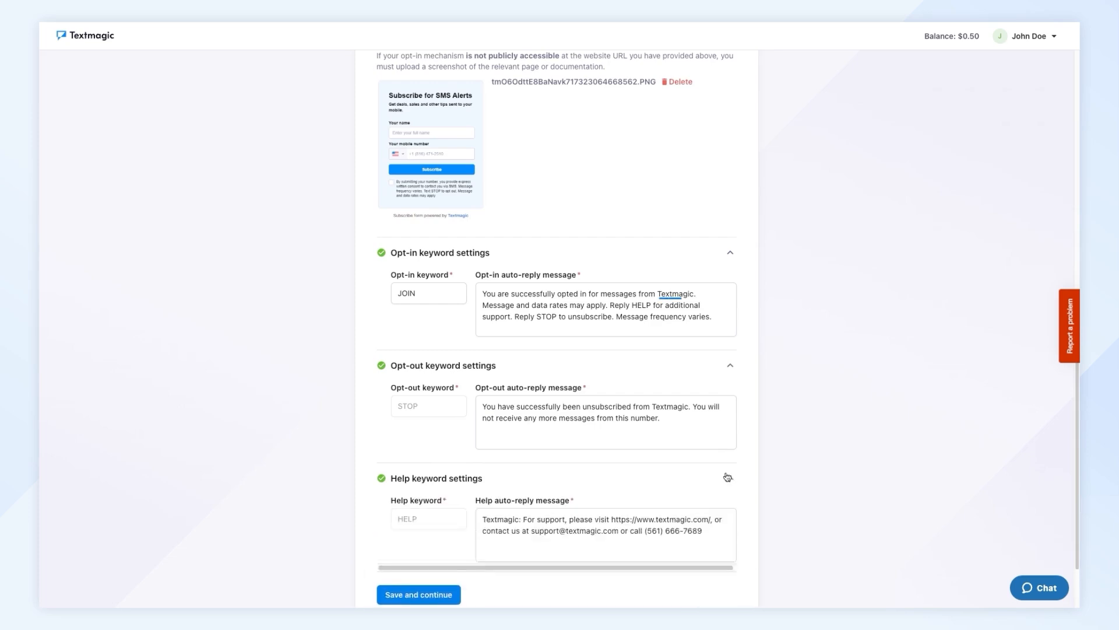
scroll(727, 479, down, 1)
scroll(726, 482, down, 1)
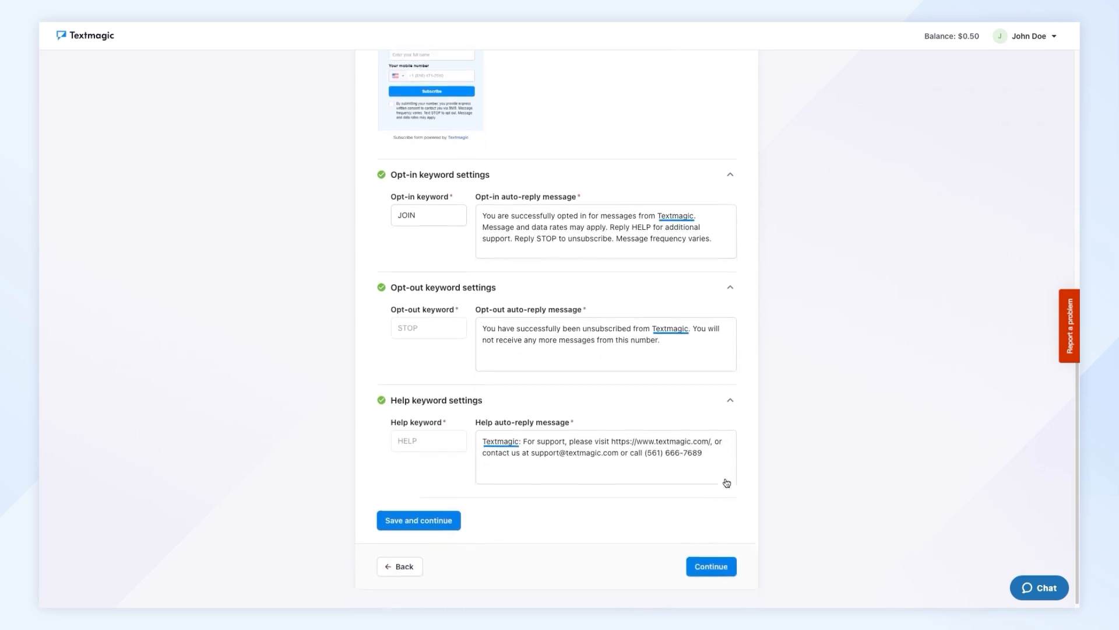
click(725, 561)
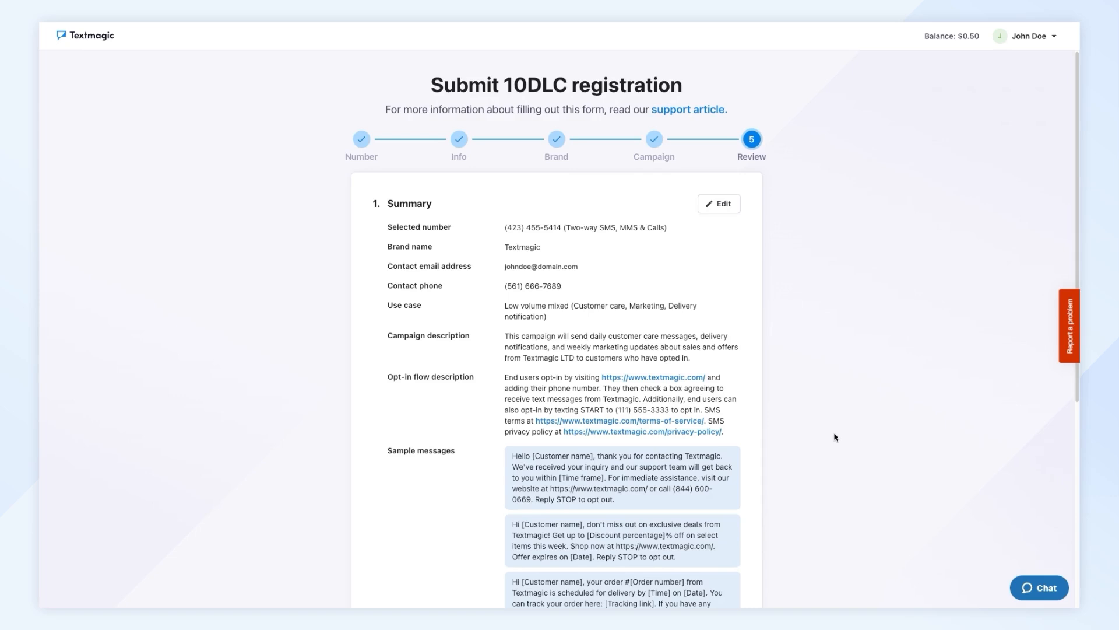
- Review the registration summary, accept the $10 monthly renewal fee and the incorrect-details rejection notice, and submit the 10DLC registration
scroll(836, 437, down, 2)
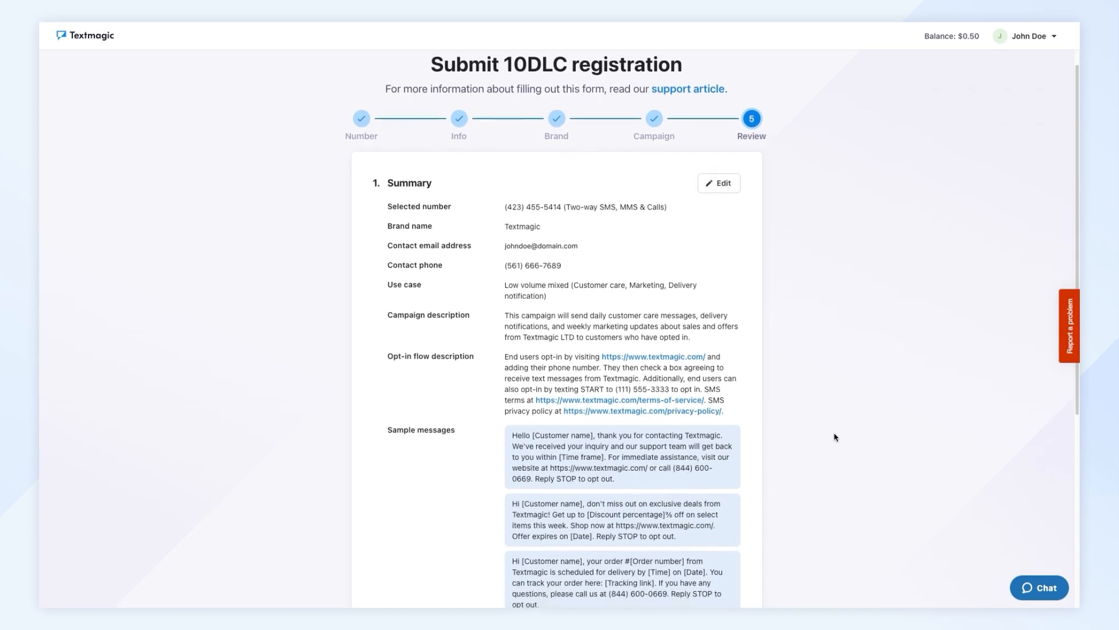
scroll(835, 437, down, 2)
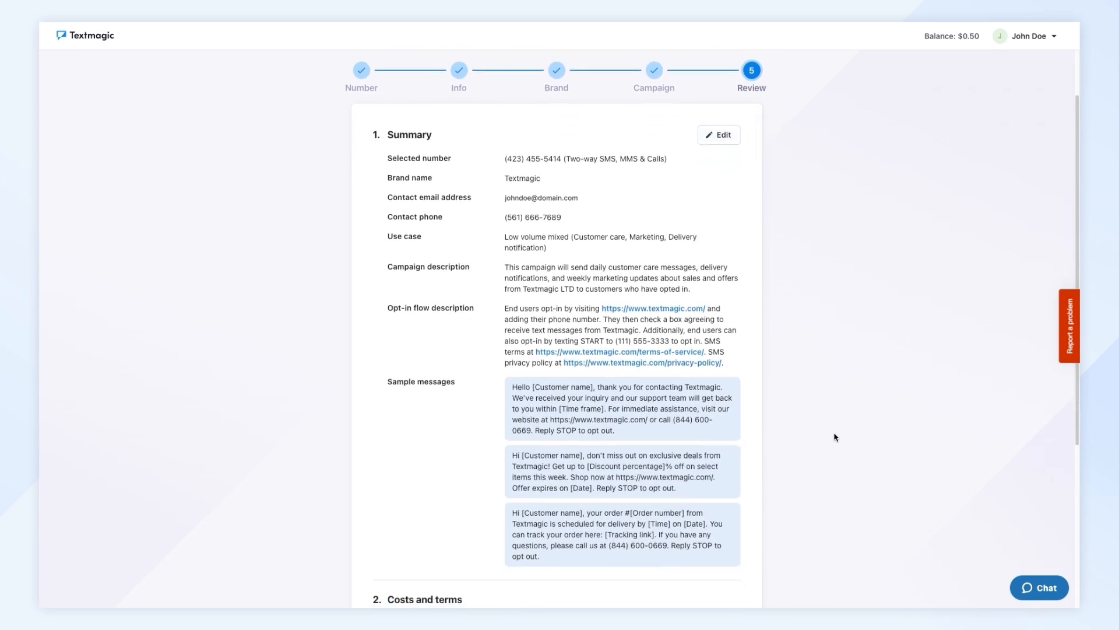
drag(1077, 418, 1079, 577)
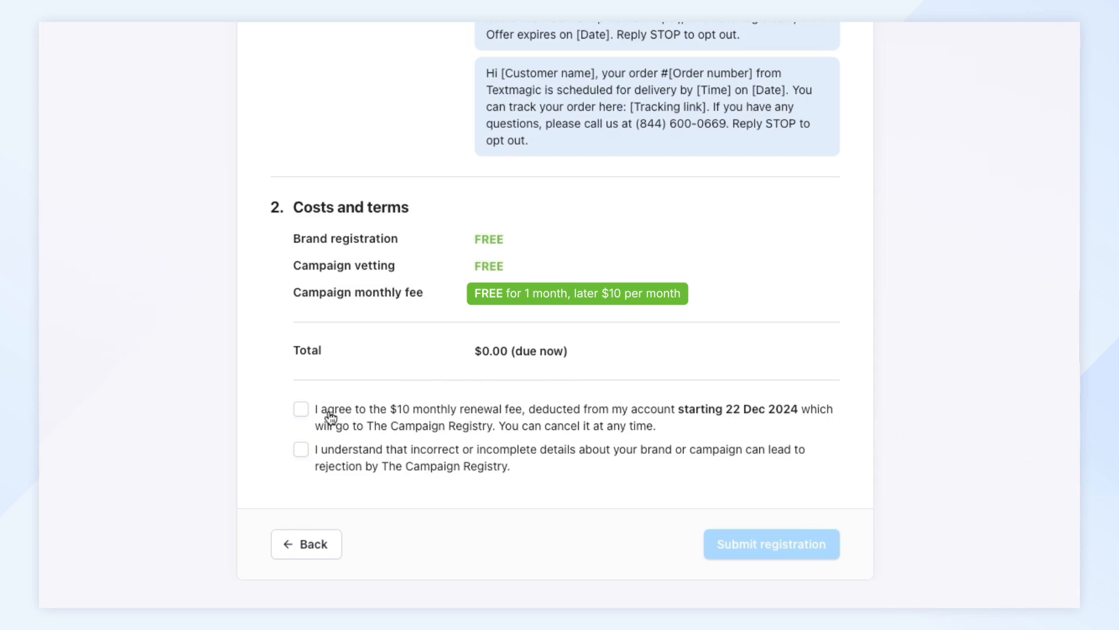
click(301, 410)
click(300, 460)
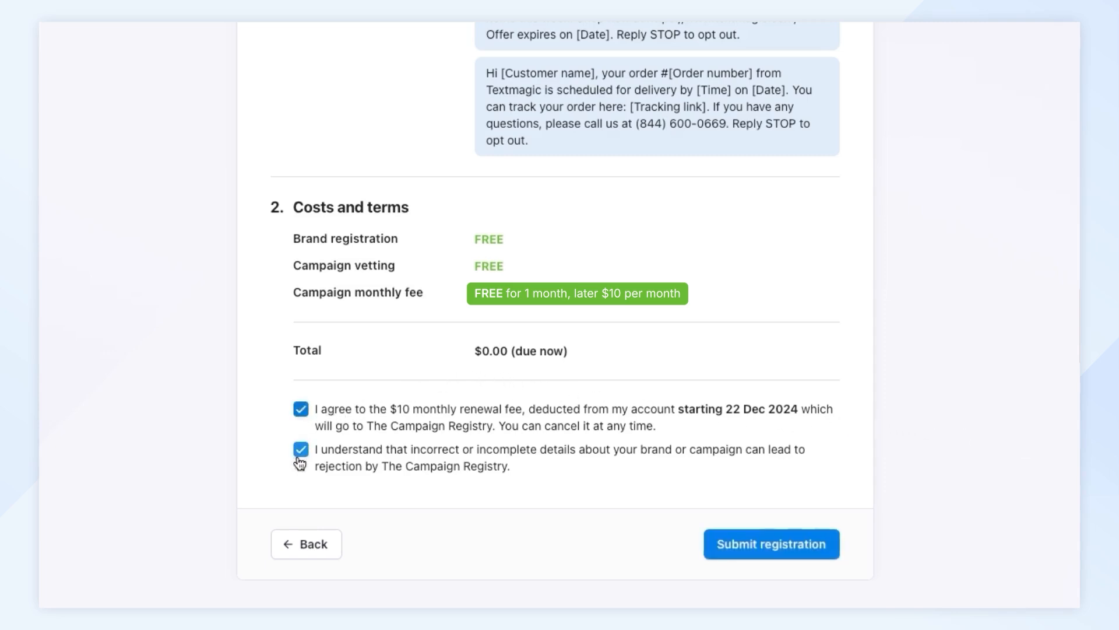
click(749, 548)
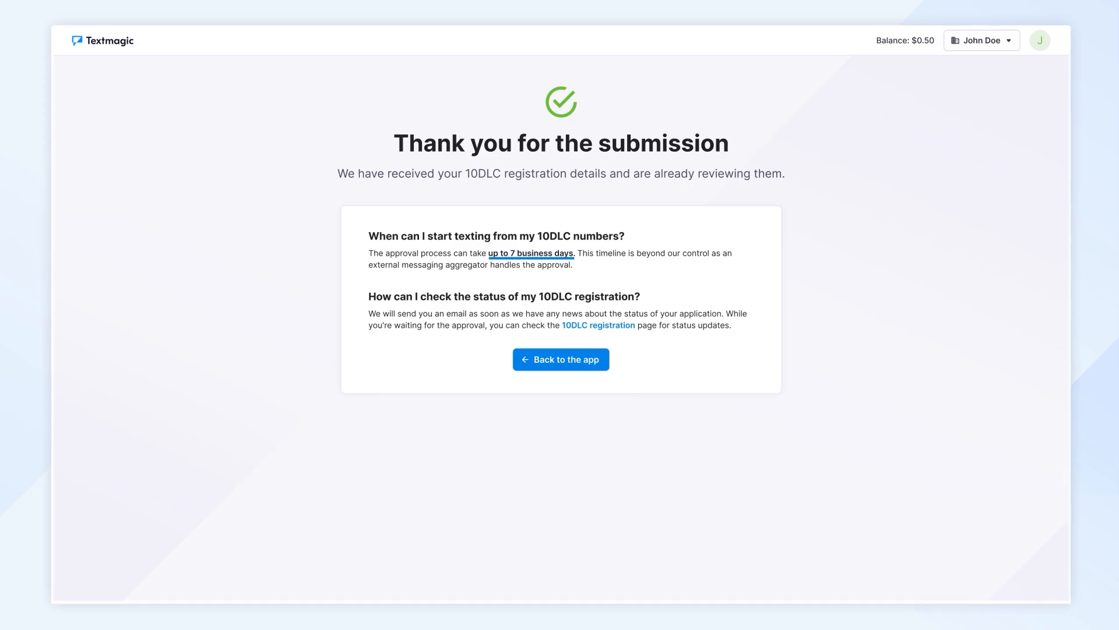
- Return to the app from the submission confirmation and open the 10DLC registration page in the Messenger settings
click(563, 362)
click(124, 94)
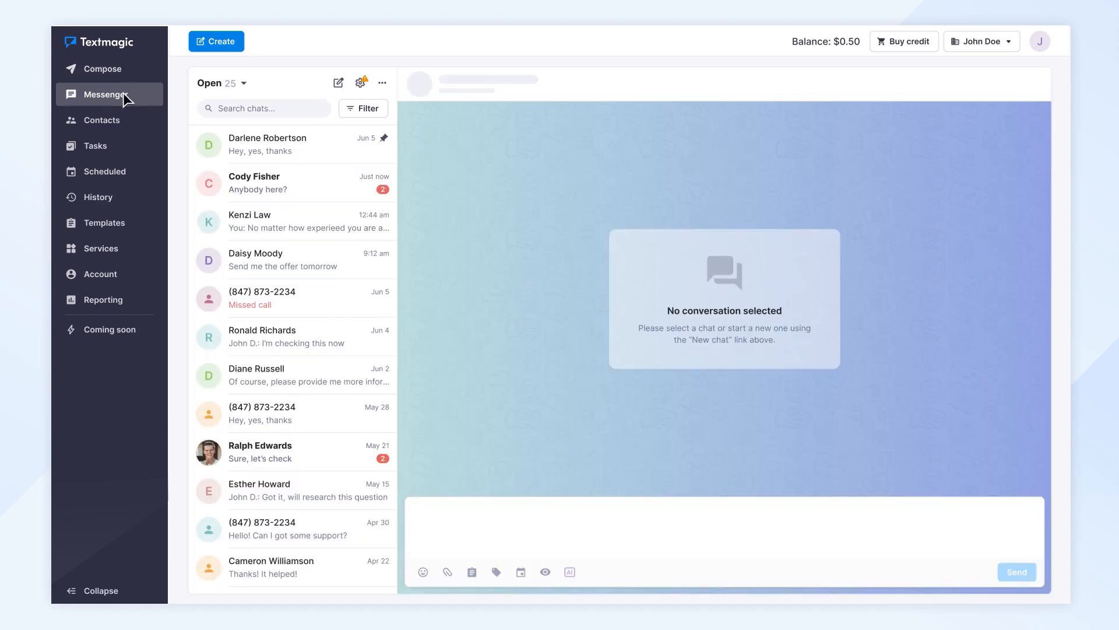
click(358, 83)
click(249, 273)
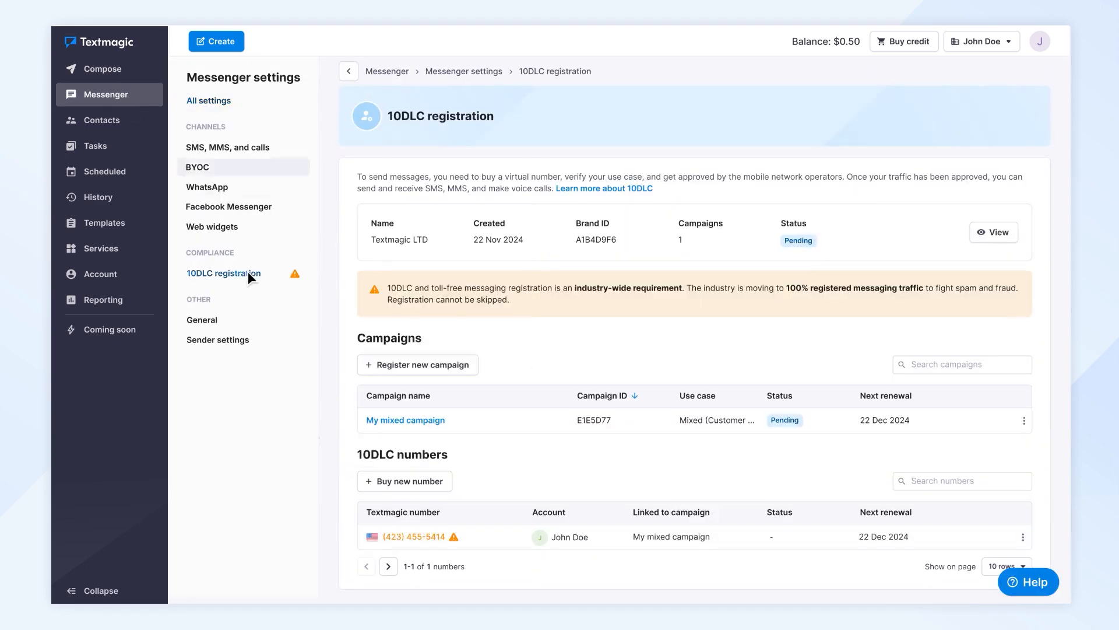
- Review the submitted details of My mixed campaign, including its sample messages and opt-in, opt-out and help keywords, and close them
click(1023, 421)
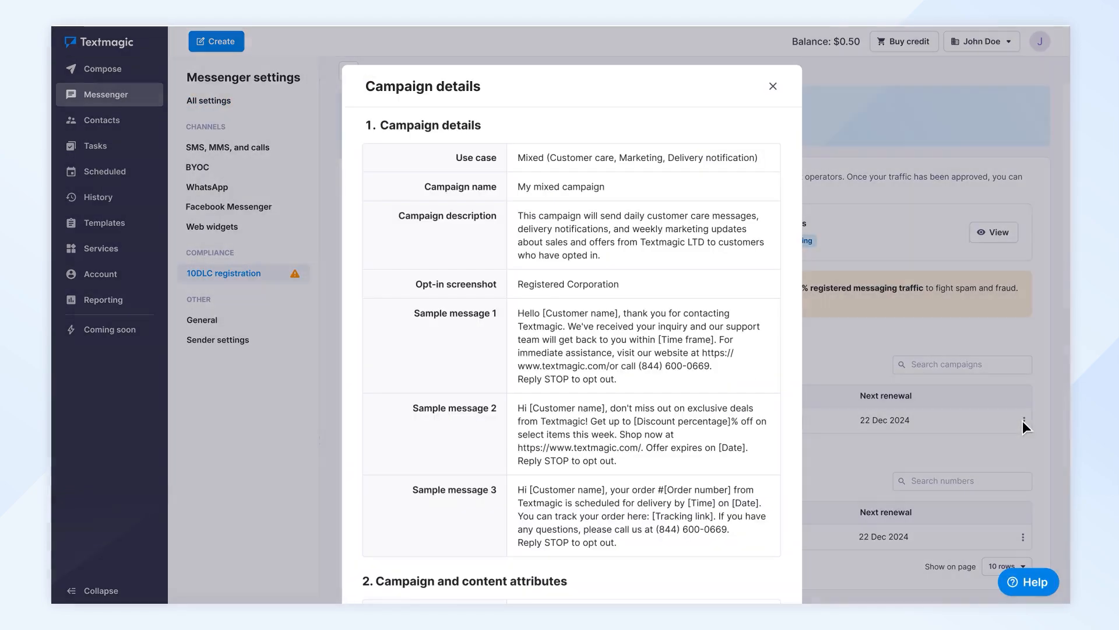
scroll(1013, 401, down, 3)
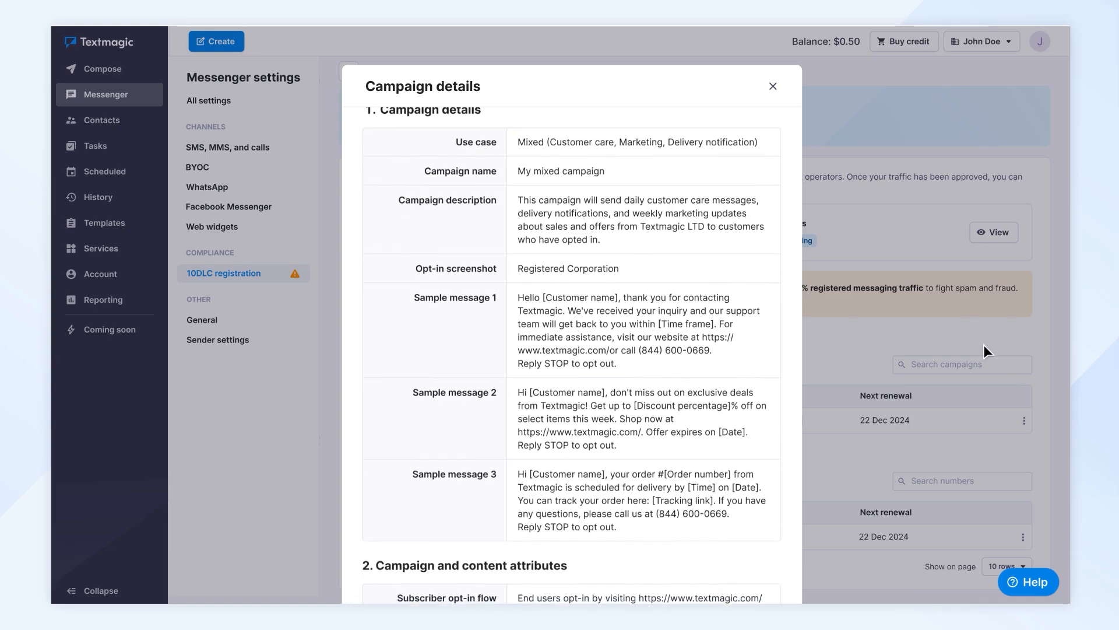
scroll(946, 272, down, 10)
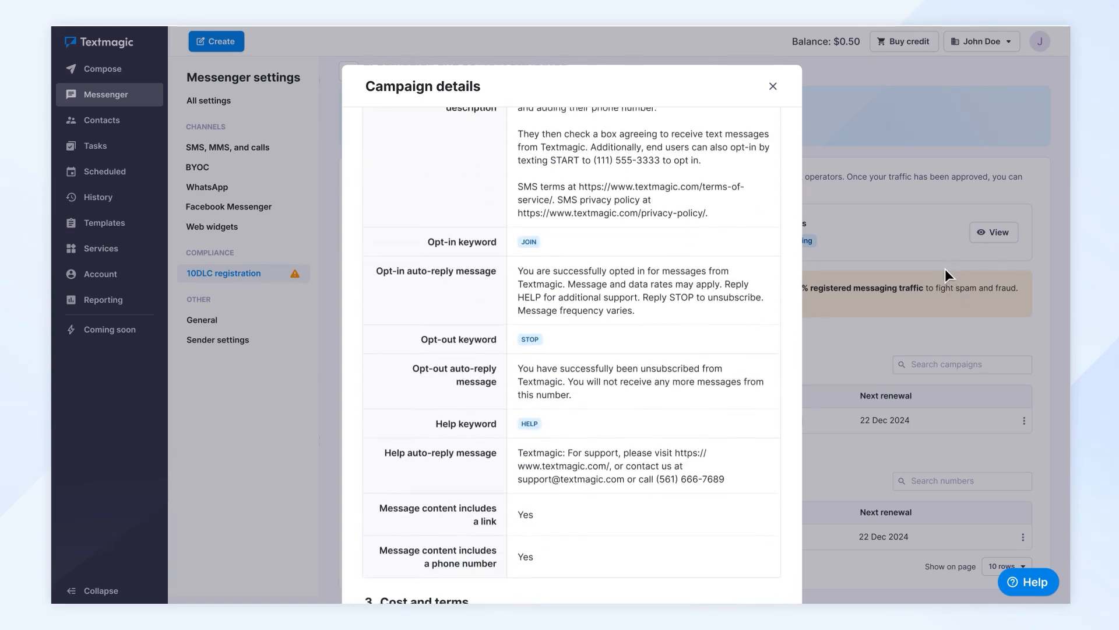
click(773, 86)
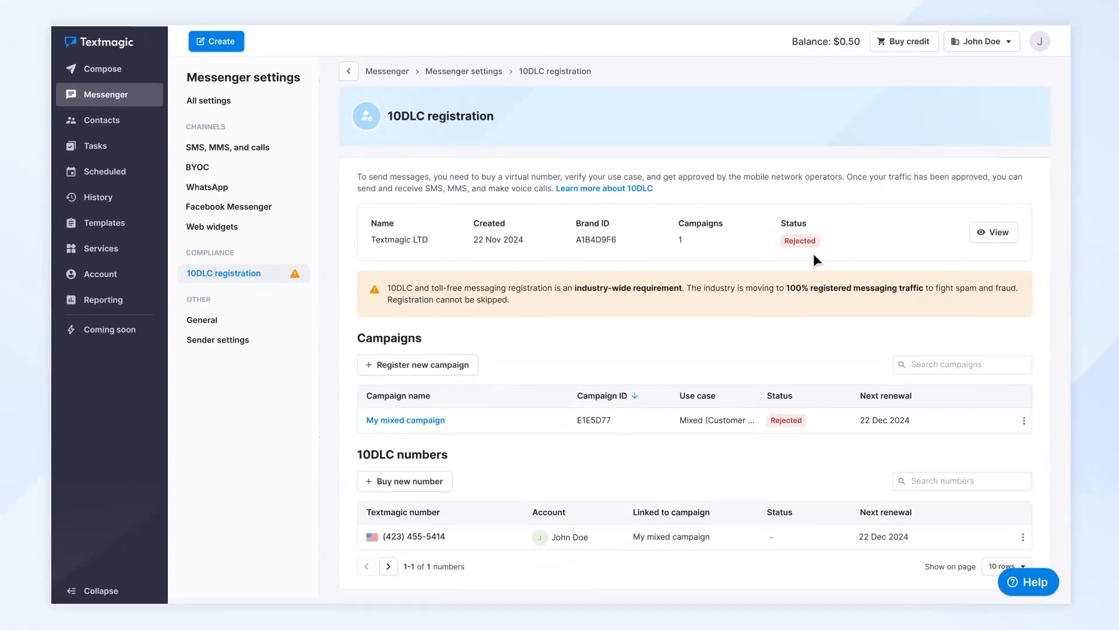
- Open the support message form from the 10DLC registration page
click(1021, 575)
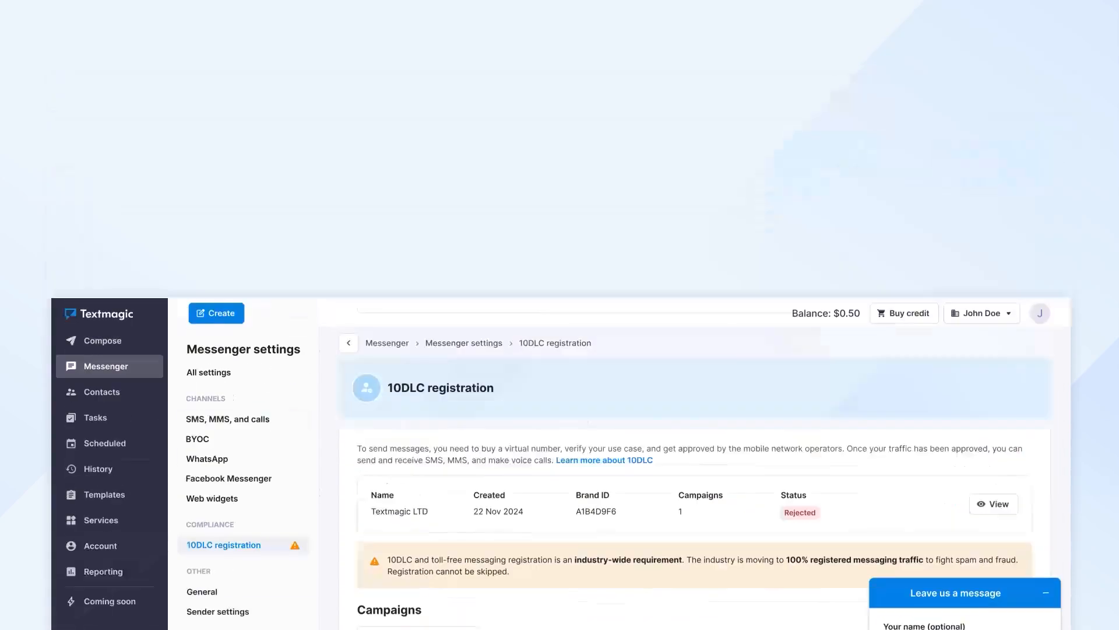